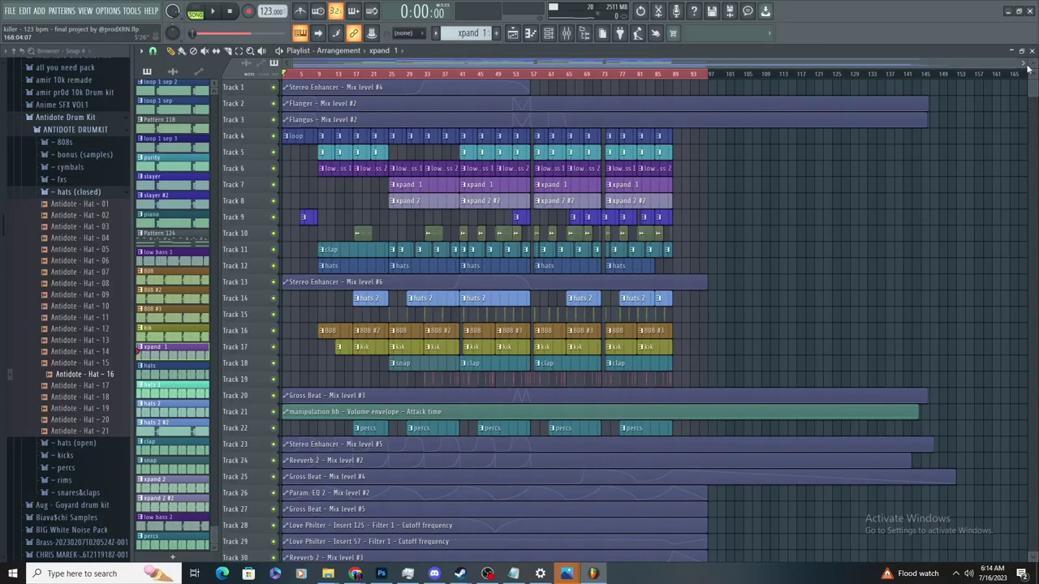
Open the notes of the loop pattern from its first clip on track 4
{"action": "scroll", "coordinate": [842, 248], "scroll_direction": "down", "scroll_amount": 2}
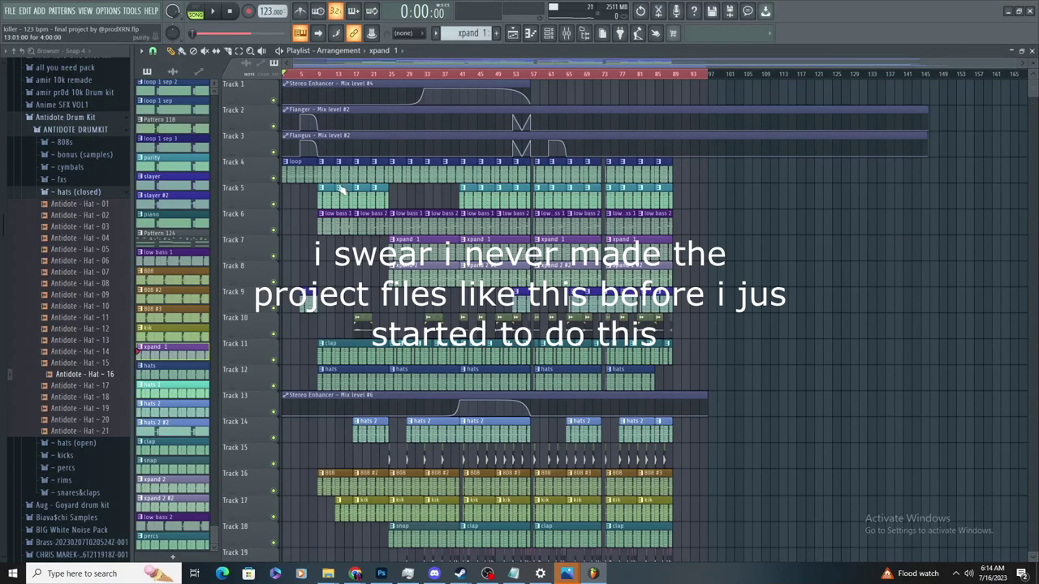
{"action": "left_click_drag", "start_coordinate": [1015, 64], "coordinate": [727, 112]}
{"action": "mouse_move", "coordinate": [1032, 96]}
{"action": "left_mouse_down"}
{"action": "mouse_move", "coordinate": [1034, 108]}
{"action": "mouse_move", "coordinate": [1034, 80]}
{"action": "left_mouse_up"}
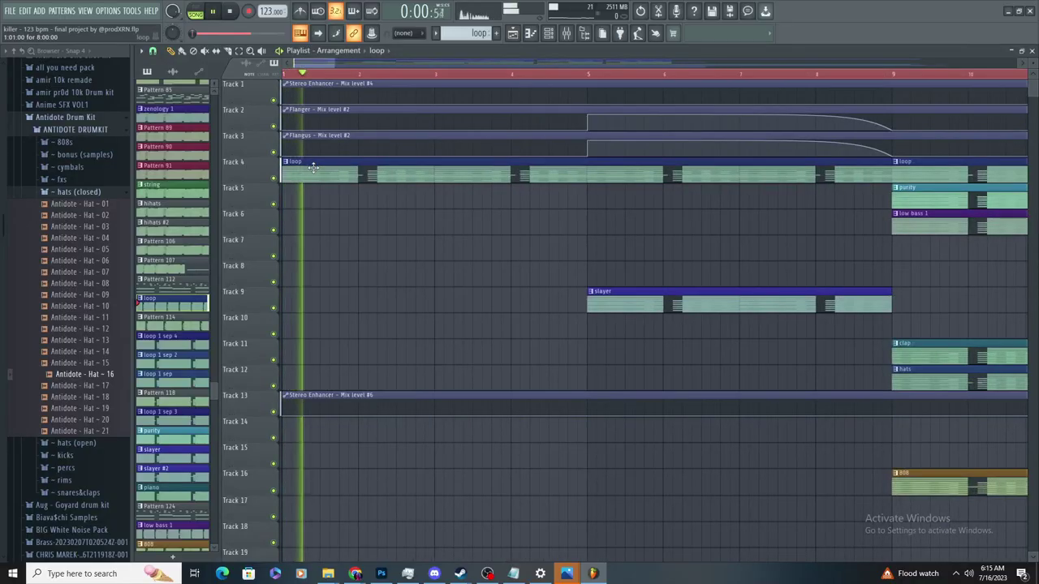
{"action": "double_click", "coordinate": [313, 174]}
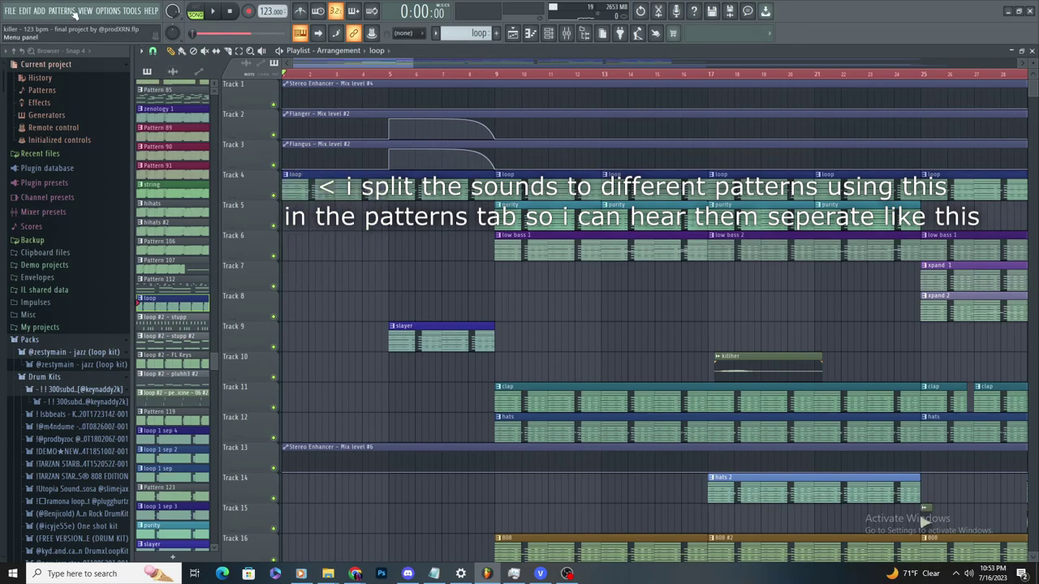
Split the loop pattern by channel and arrange the resulting stupp, stupp #2, FL Keys, pluhh3 #2 and perc_medicine patterns on separate playlist tracks
{"action": "left_click", "coordinate": [61, 11]}
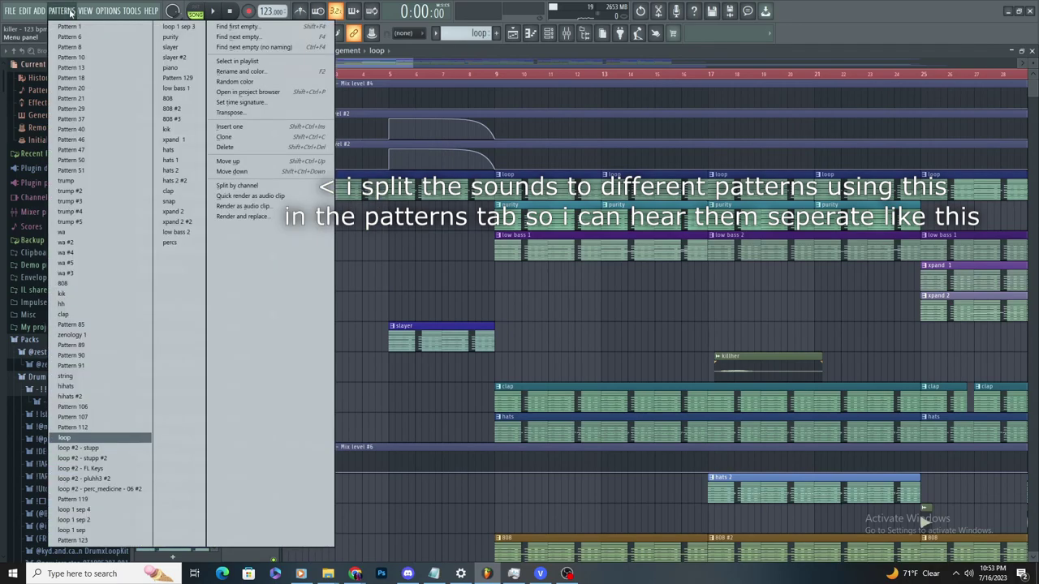
{"action": "left_click", "coordinate": [248, 188]}
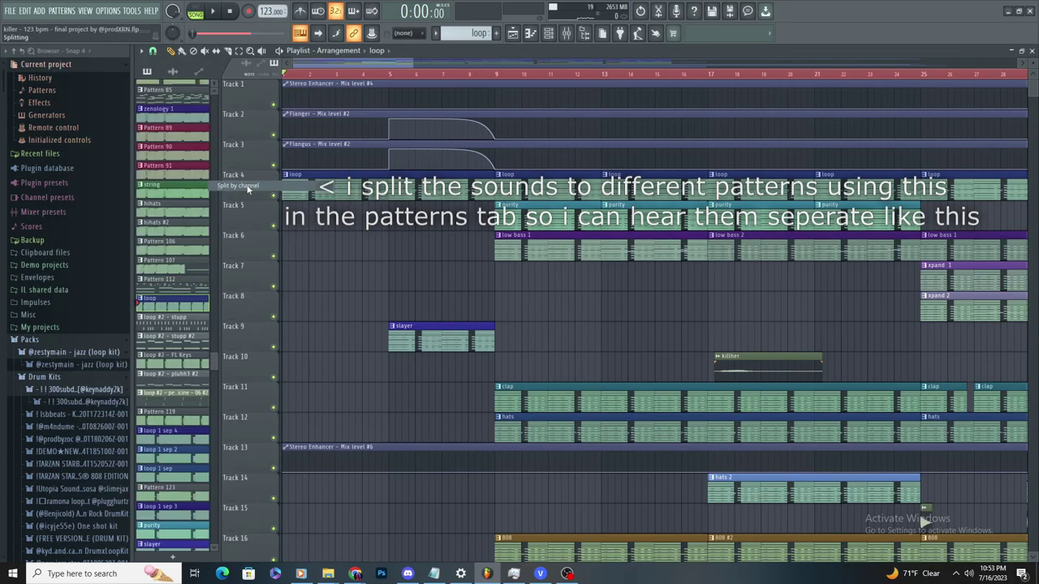
{"action": "left_click_drag", "start_coordinate": [307, 275], "coordinate": [308, 276]}
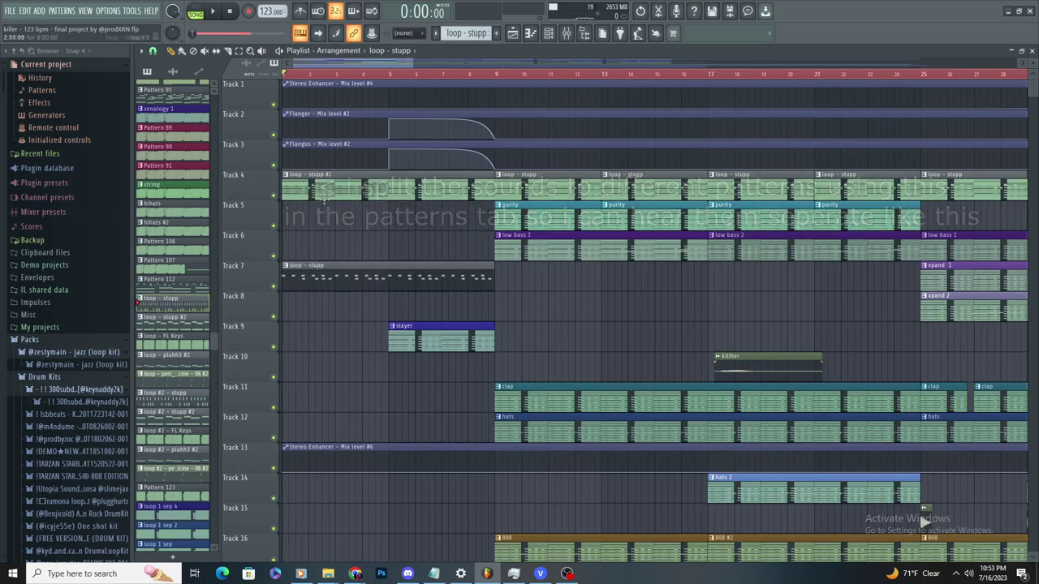
{"action": "left_click", "coordinate": [312, 244]}
{"action": "left_click", "coordinate": [333, 206]}
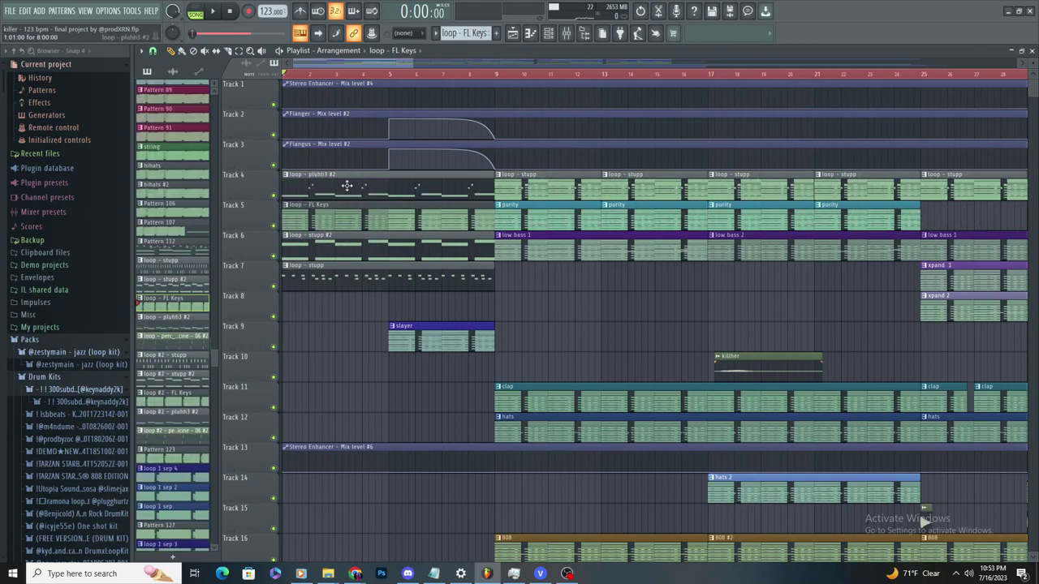
{"action": "left_click", "coordinate": [324, 312]}
{"action": "scroll", "coordinate": [260, 241], "scroll_direction": "up", "scroll_amount": 3}
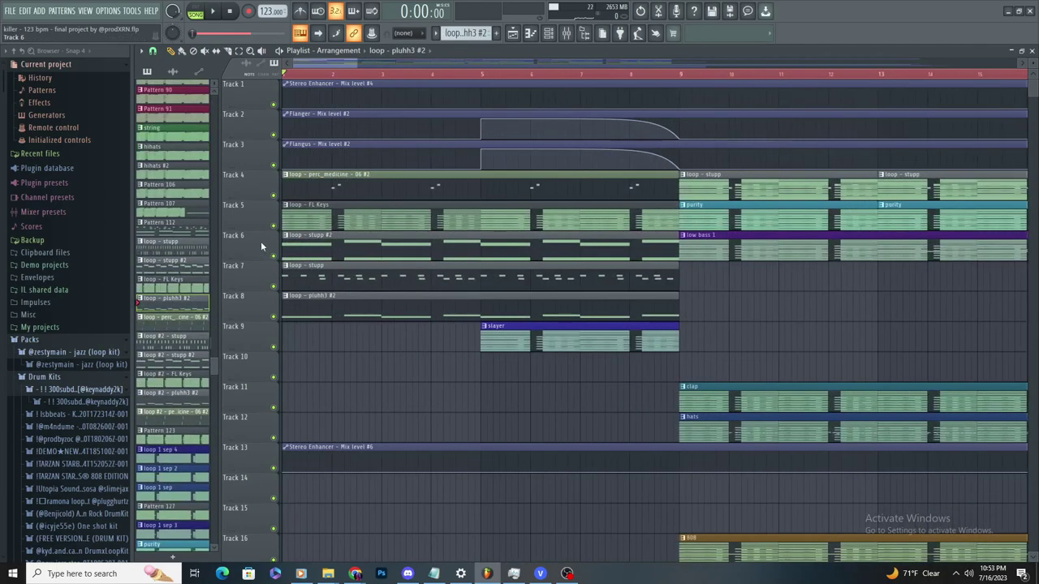
{"action": "scroll", "coordinate": [262, 278], "scroll_direction": "down", "scroll_amount": 2}
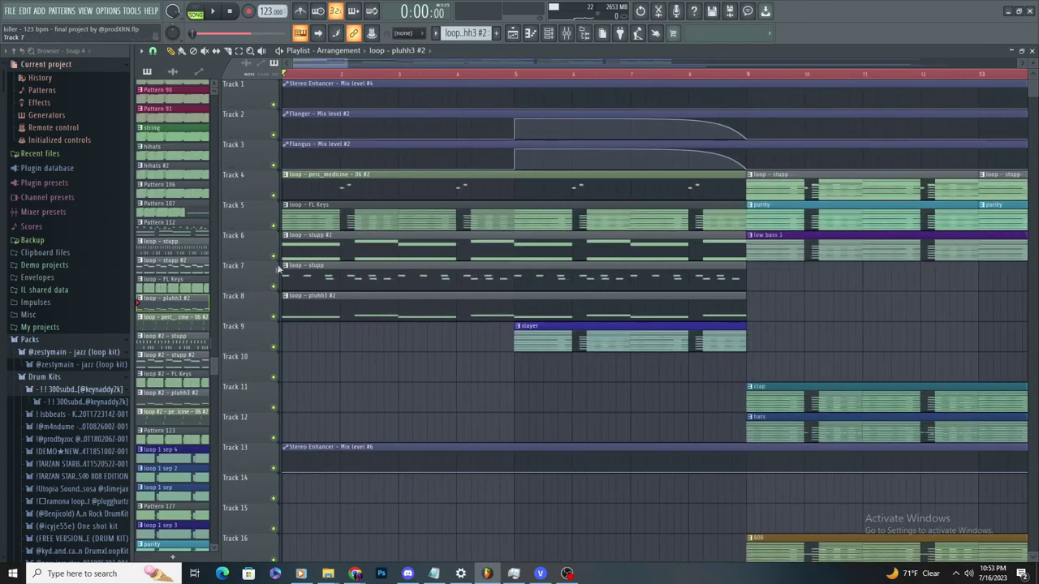
{"action": "left_click_drag", "start_coordinate": [344, 188], "coordinate": [321, 373]}
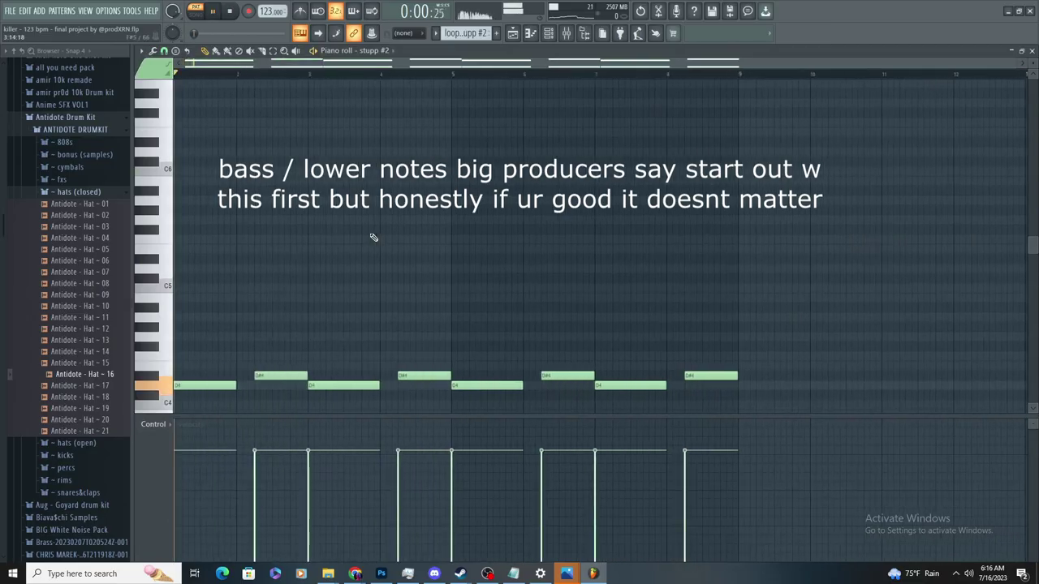
Examine the low bass notes of the stupp #2 pattern in the piano roll and return to the playlist
{"action": "scroll", "coordinate": [270, 180], "scroll_direction": "down", "scroll_amount": 4}
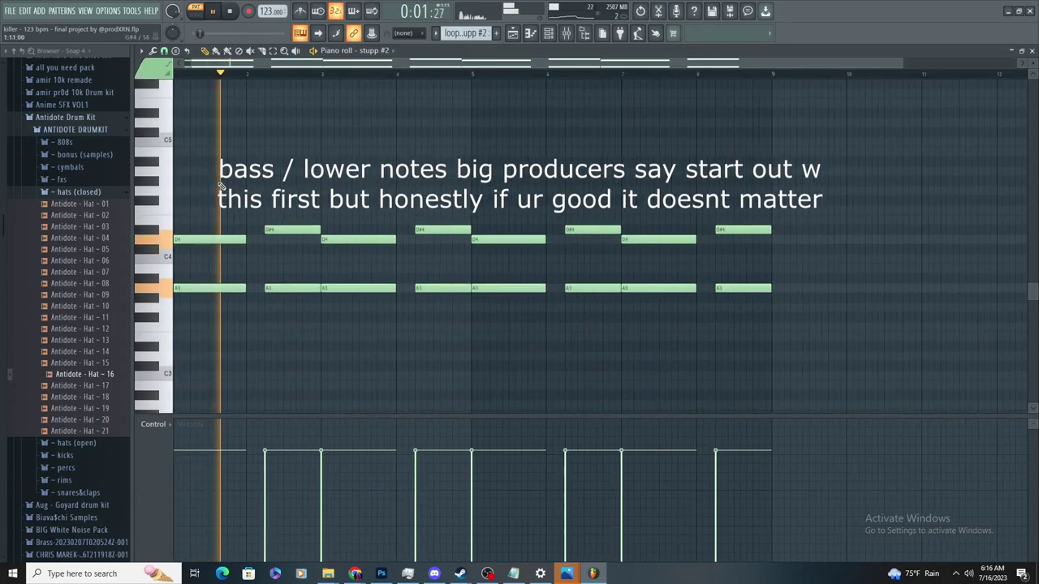
{"action": "scroll", "coordinate": [387, 61], "scroll_direction": "down", "scroll_amount": 2}
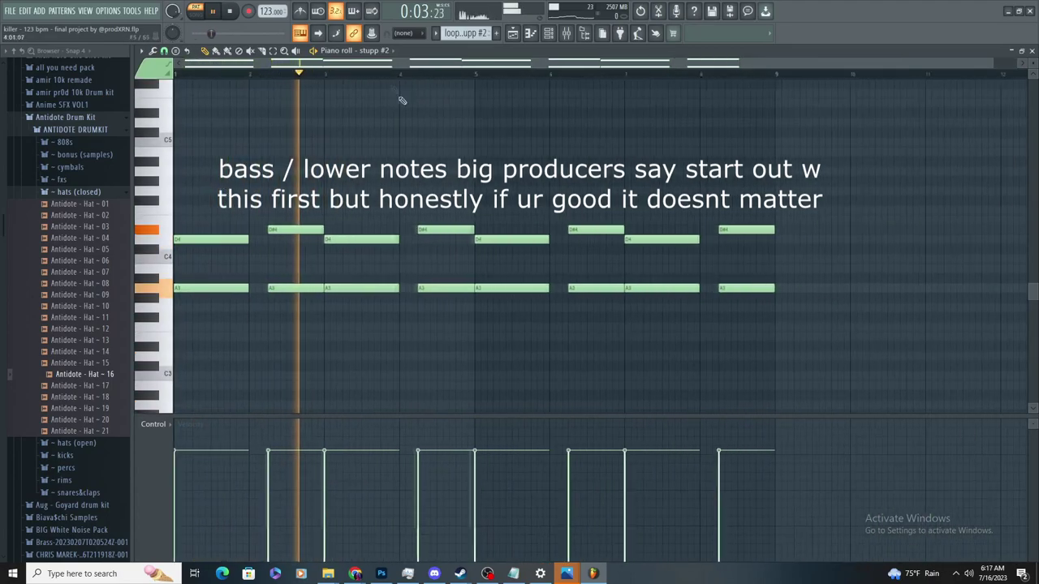
{"action": "key", "text": "F5"}
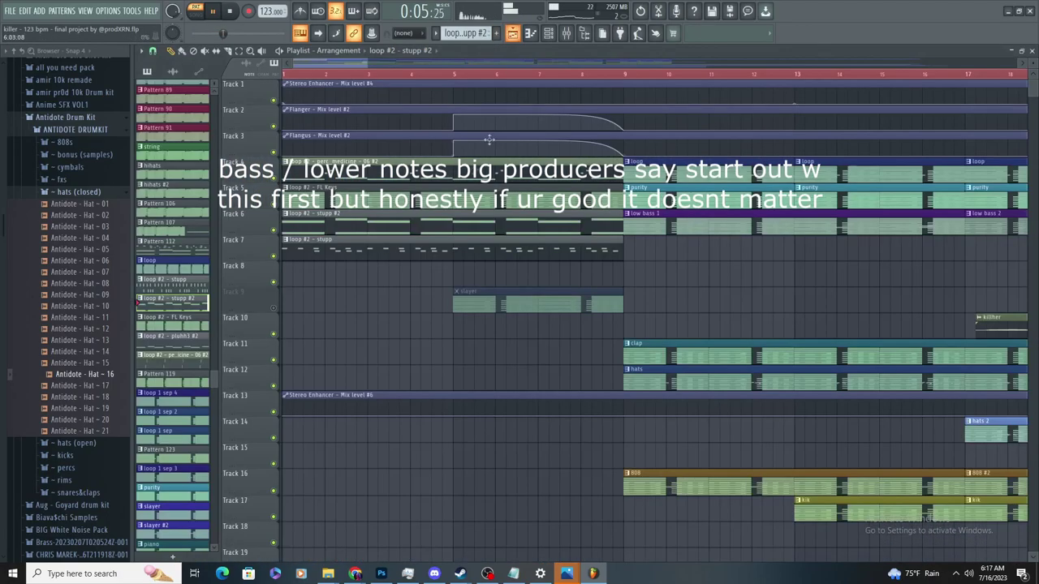
Examine the notes of the stupp melody and the perc_medicine - 06 #2 pattern, ending back at the playlist
{"action": "scroll", "coordinate": [287, 151], "scroll_direction": "up", "scroll_amount": 1}
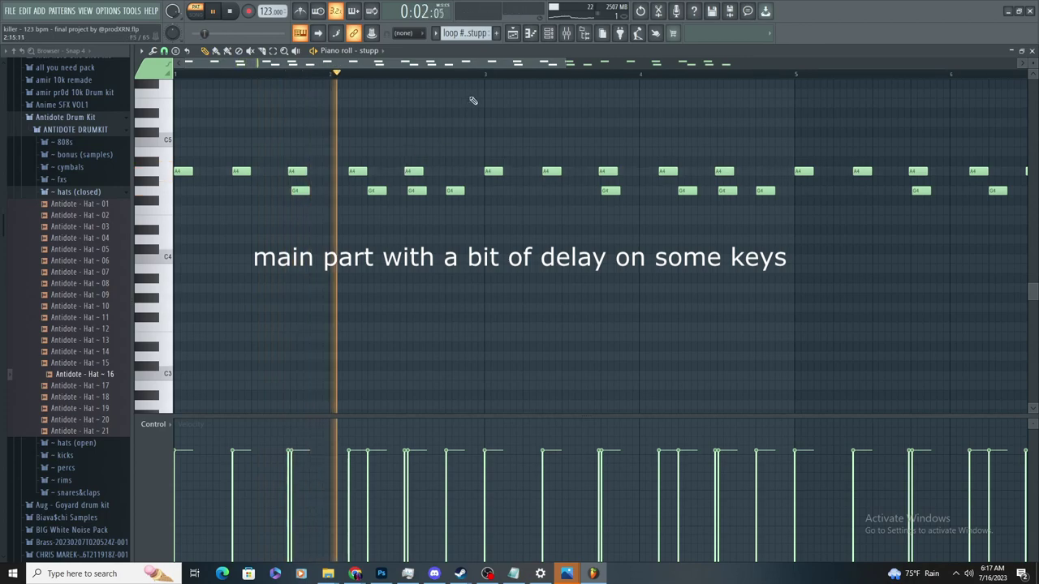
{"action": "scroll", "coordinate": [536, 209], "scroll_direction": "down", "scroll_amount": 2}
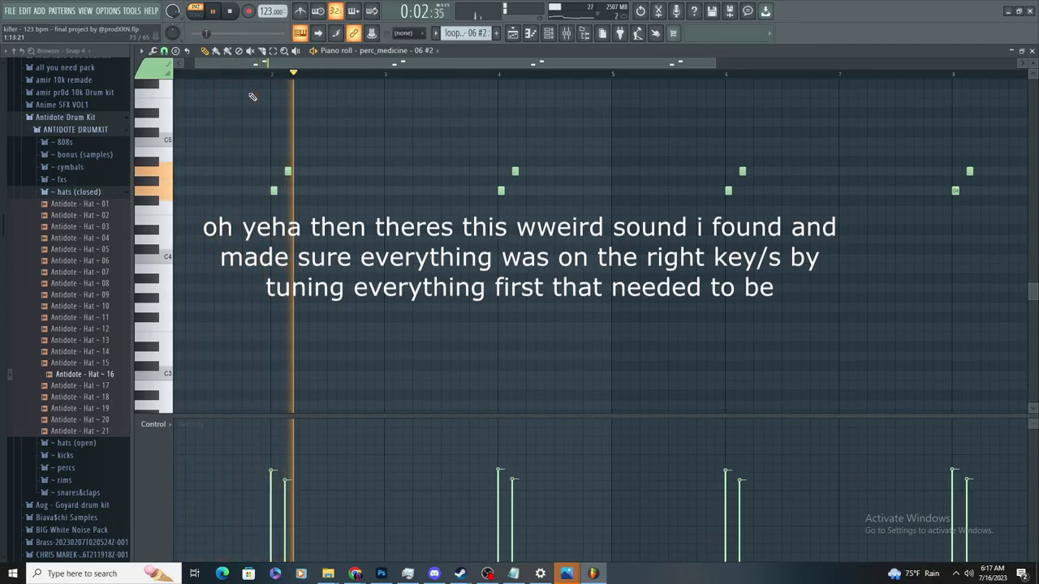
{"action": "scroll", "coordinate": [532, 141], "scroll_direction": "up", "scroll_amount": 2}
{"action": "scroll", "coordinate": [532, 141], "scroll_direction": "up", "scroll_amount": 2}
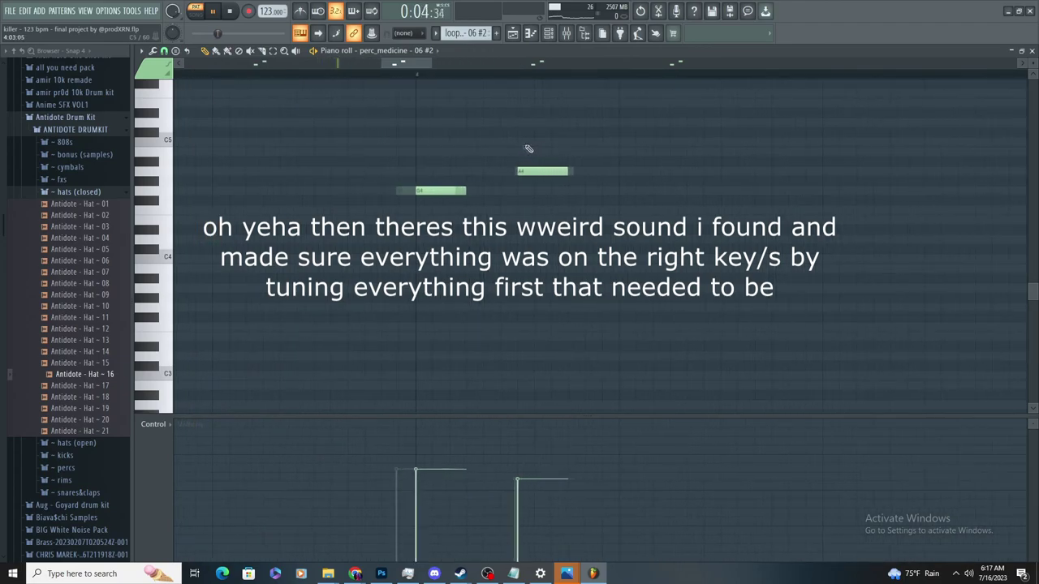
{"action": "scroll", "coordinate": [454, 160], "scroll_direction": "down", "scroll_amount": 4}
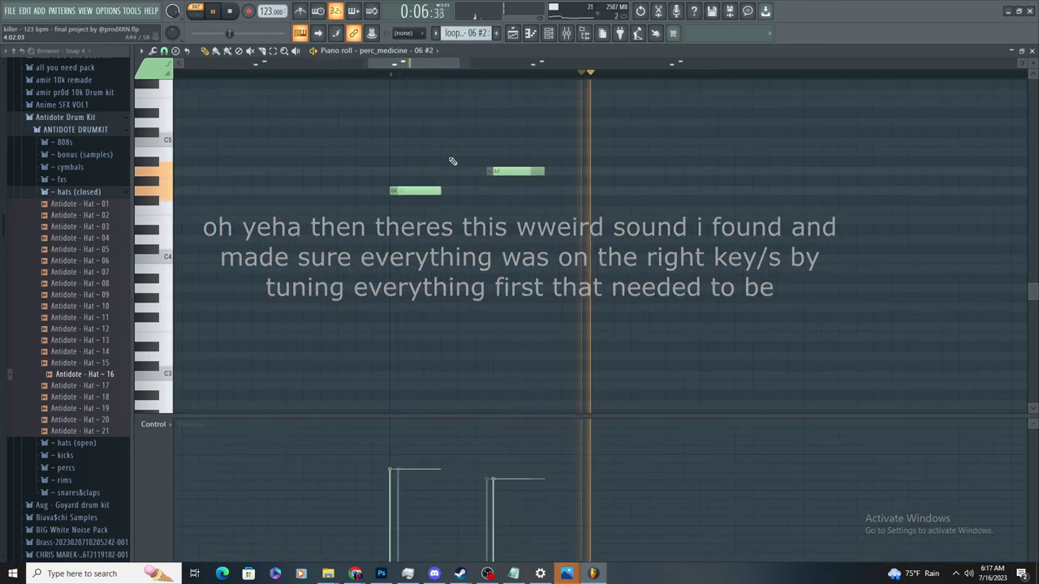
{"action": "left_click", "coordinate": [513, 34]}
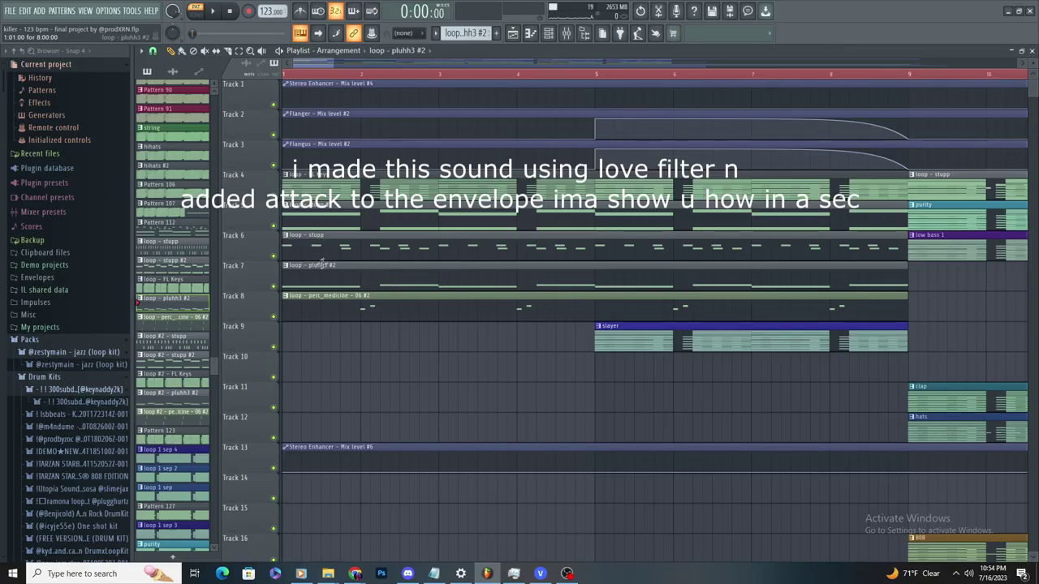
Open the volume envelope of the pluhh3 #2 channel and adjust its attack
{"action": "double_click", "coordinate": [368, 276]}
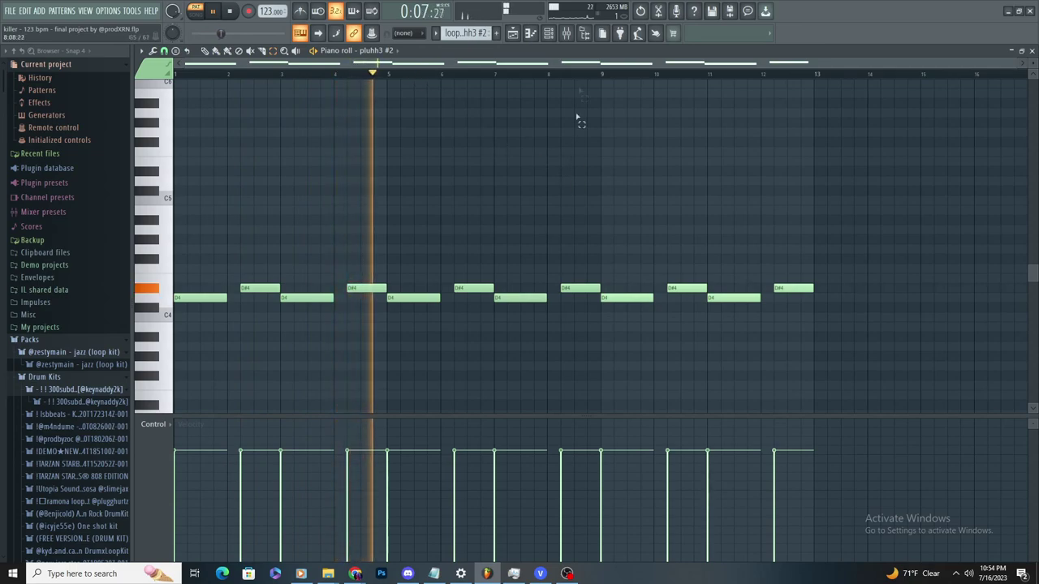
{"action": "left_click", "coordinate": [548, 34]}
{"action": "left_click_drag", "start_coordinate": [626, 169], "coordinate": [659, 86]}
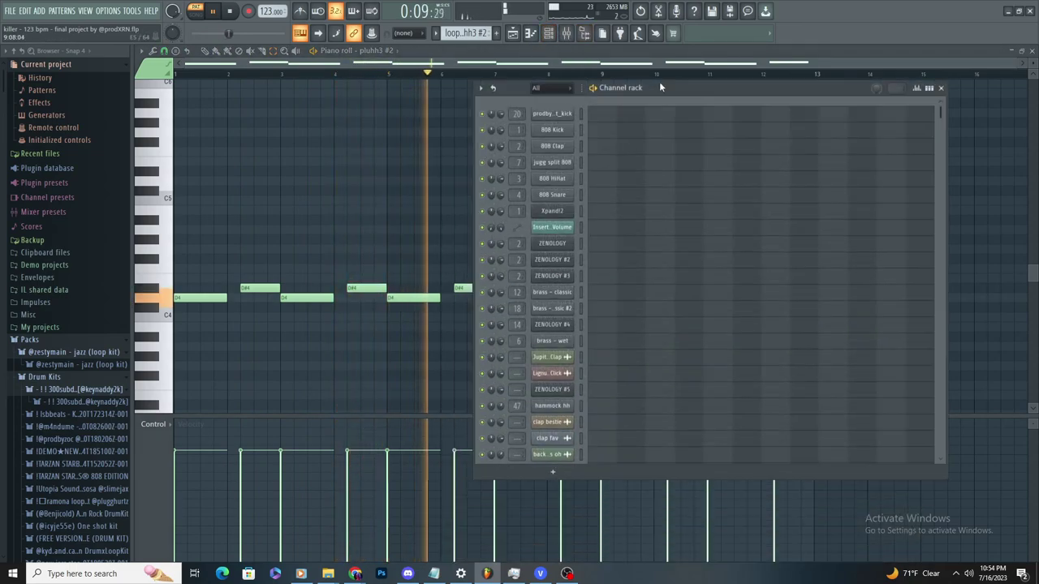
{"action": "scroll", "coordinate": [938, 154], "scroll_direction": "down", "scroll_amount": 1}
{"action": "left_click_drag", "start_coordinate": [937, 154], "coordinate": [929, 324]}
{"action": "left_click", "coordinate": [557, 232]}
{"action": "left_click", "coordinate": [502, 135]}
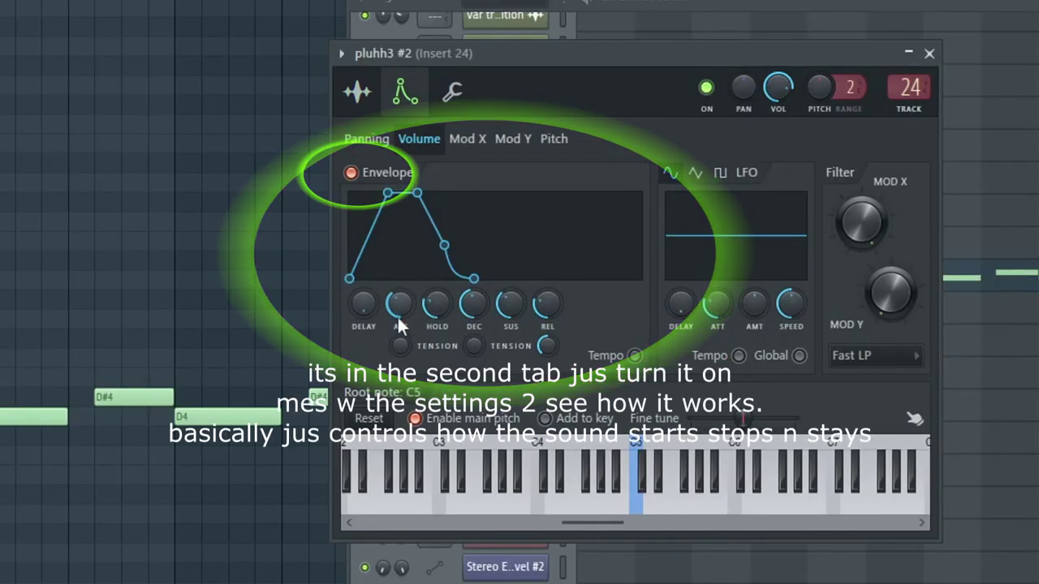
{"action": "mouse_move", "coordinate": [400, 305]}
{"action": "left_mouse_down"}
{"action": "mouse_move", "coordinate": [400, 318]}
{"action": "mouse_move", "coordinate": [411, 303]}
{"action": "left_mouse_up"}
{"action": "left_click", "coordinate": [357, 91]}
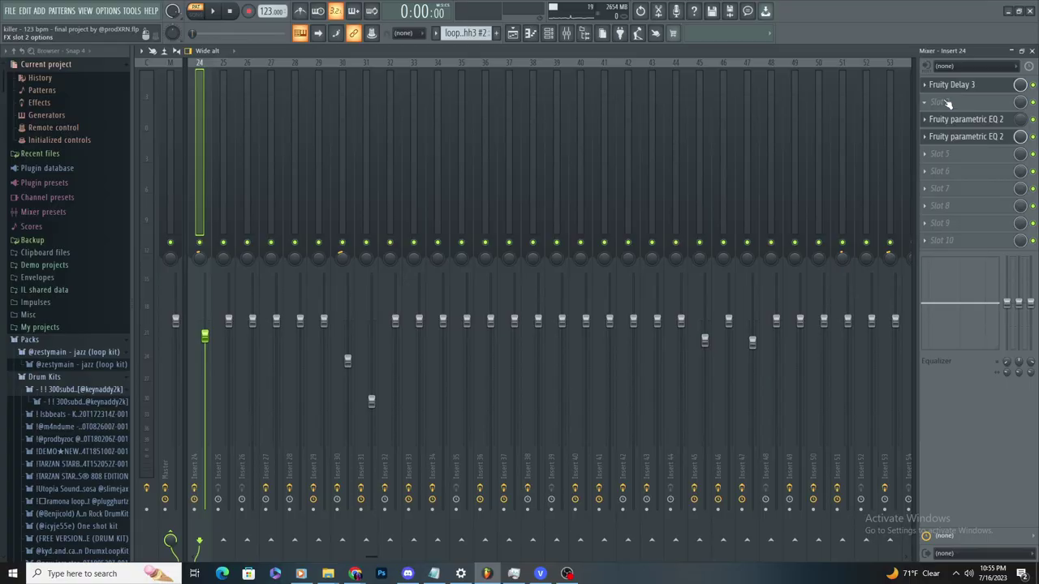
{"action": "left_click", "coordinate": [936, 155]}
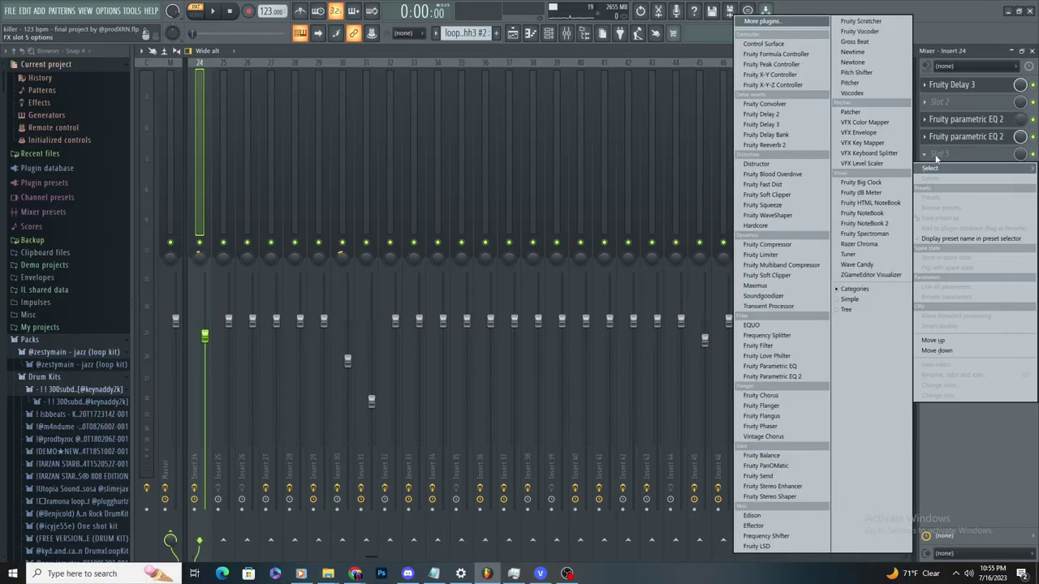
{"action": "left_click", "coordinate": [605, 64]}
{"action": "left_click", "coordinate": [550, 33]}
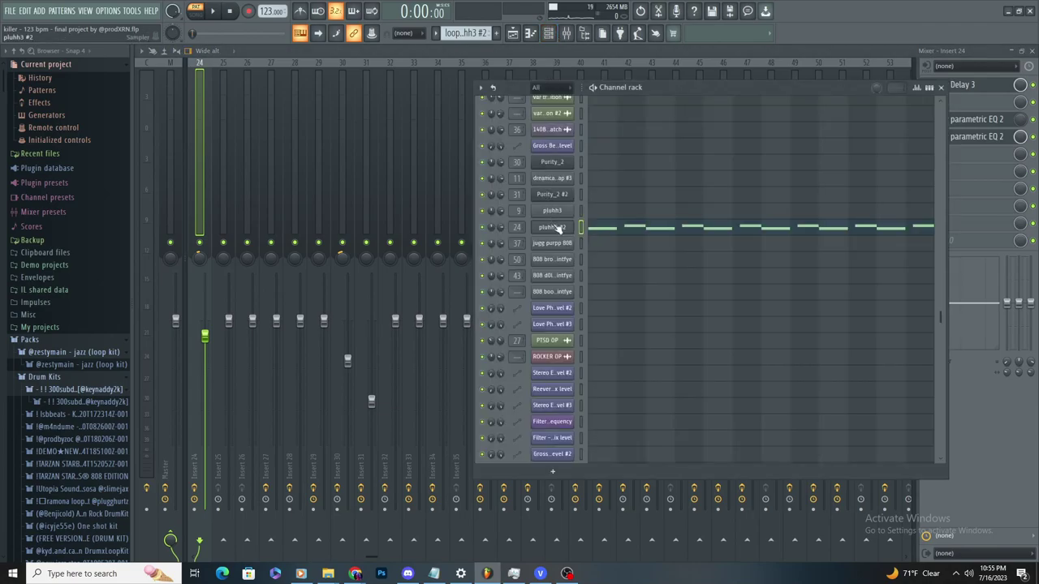
Add Fruity Love Philter to effect slot 5 of mixer Insert 24 and browse its presets
{"action": "left_click", "coordinate": [982, 158]}
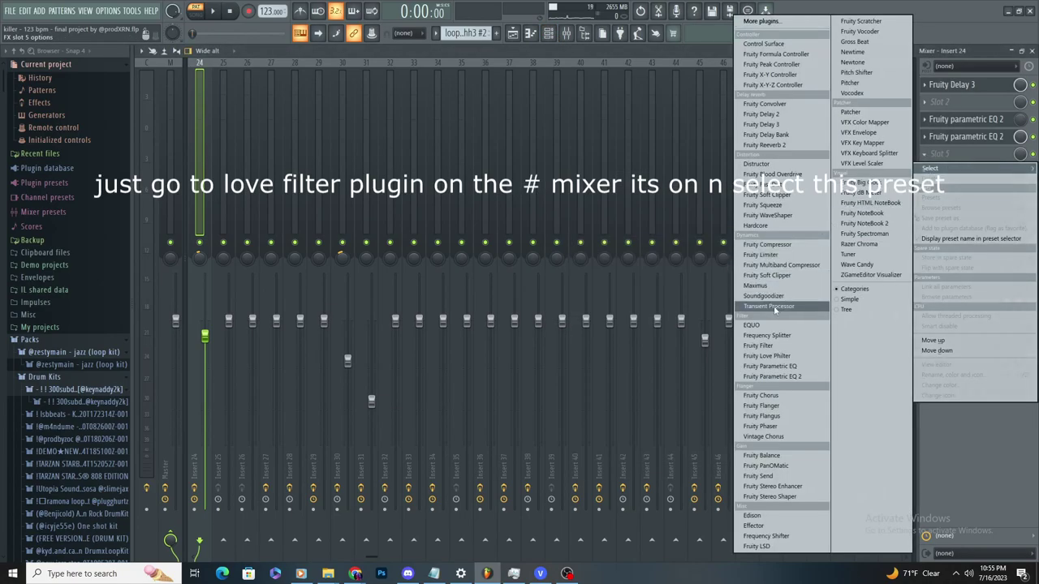
{"action": "left_click", "coordinate": [793, 359]}
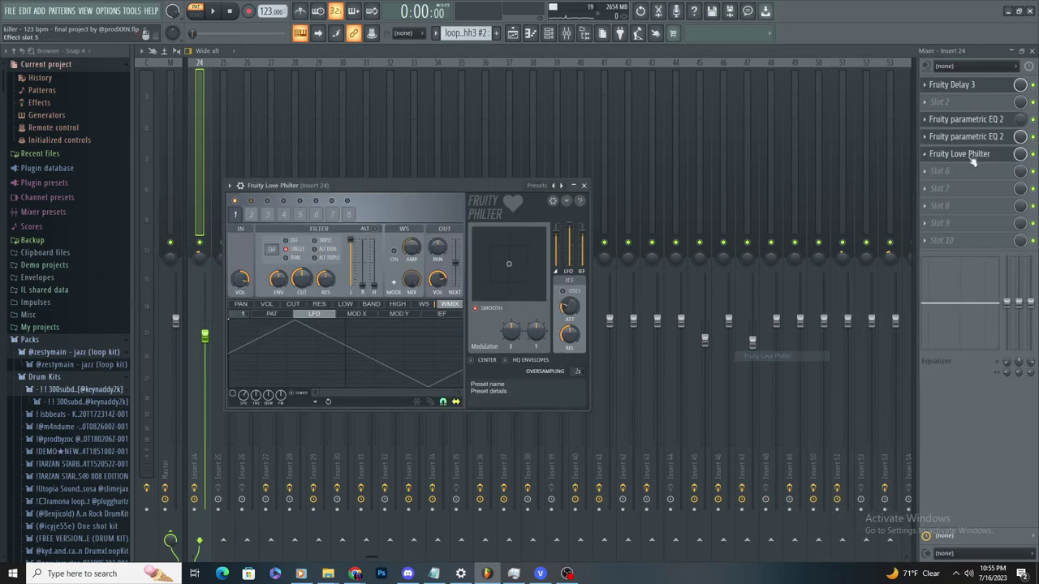
{"action": "left_click", "coordinate": [926, 156]}
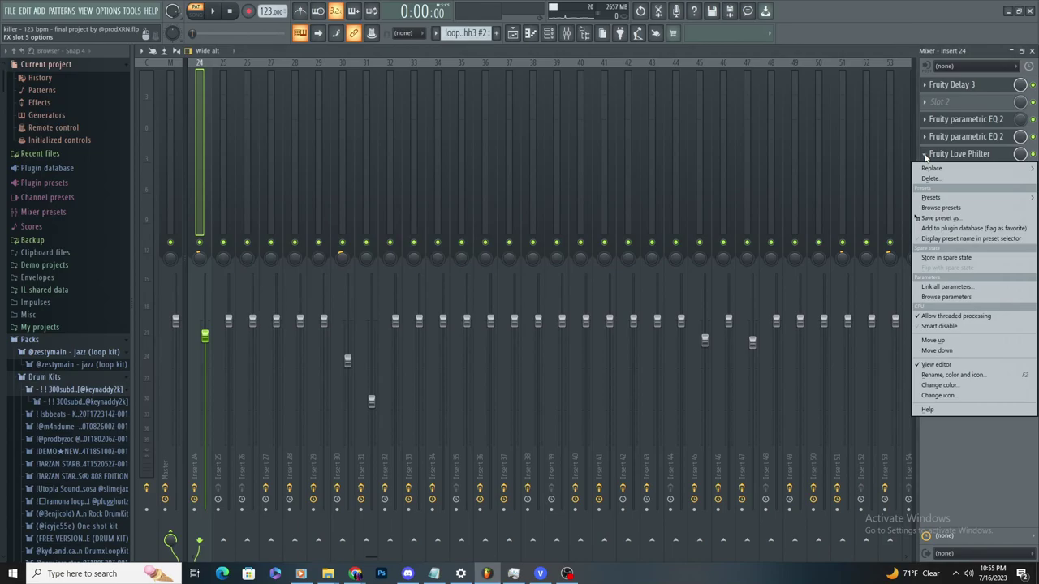
{"action": "mouse_move", "coordinate": [929, 198]}
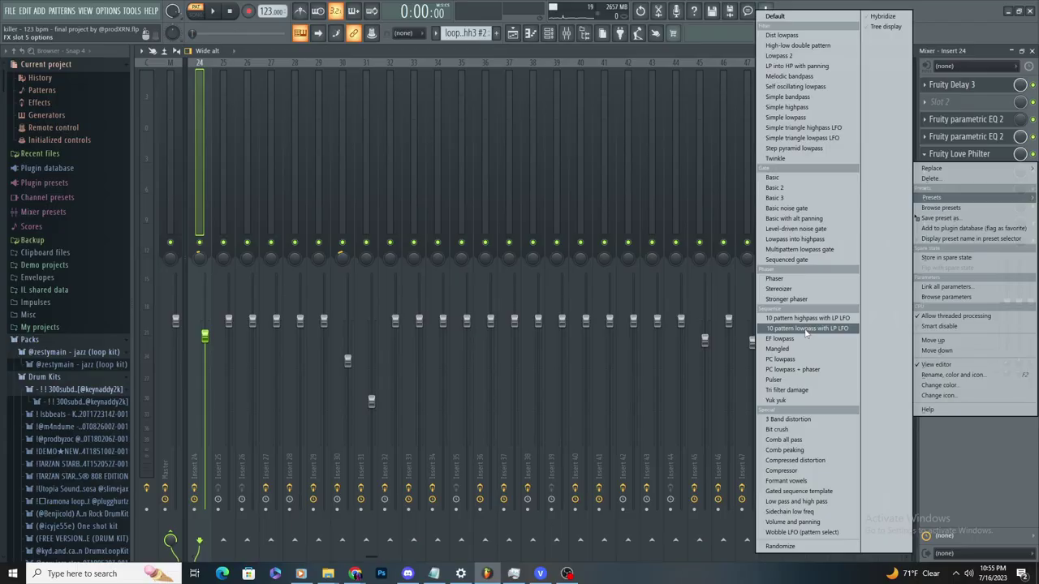
{"action": "left_click", "coordinate": [550, 367]}
{"action": "left_click_drag", "start_coordinate": [419, 181], "coordinate": [448, 173]}
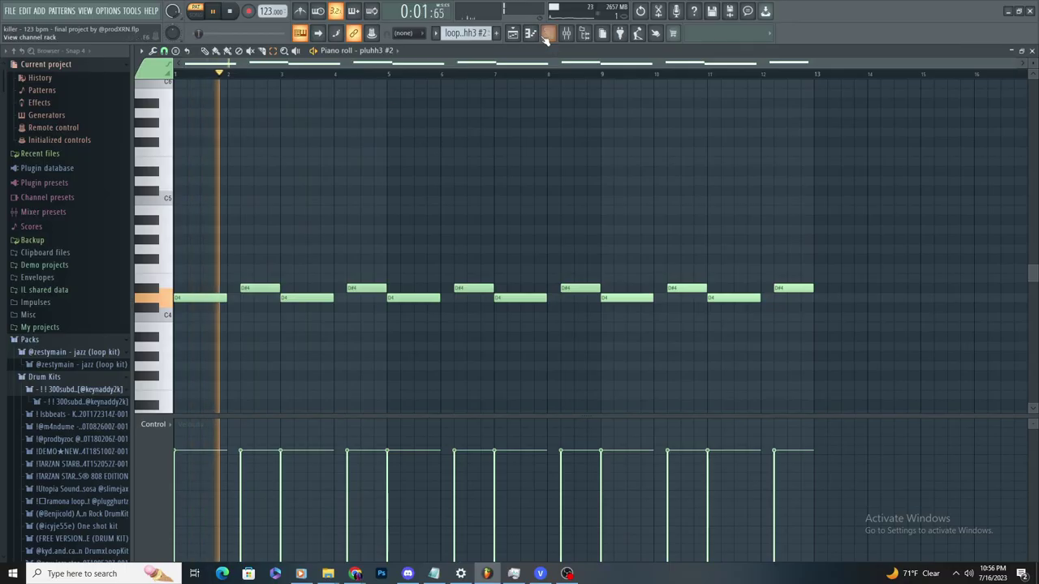
Inspect Fruity Delay 3 on the mixer insert of the pluhh3 #2 channel and toggle the effect to compare the sound
{"action": "left_click", "coordinate": [547, 33]}
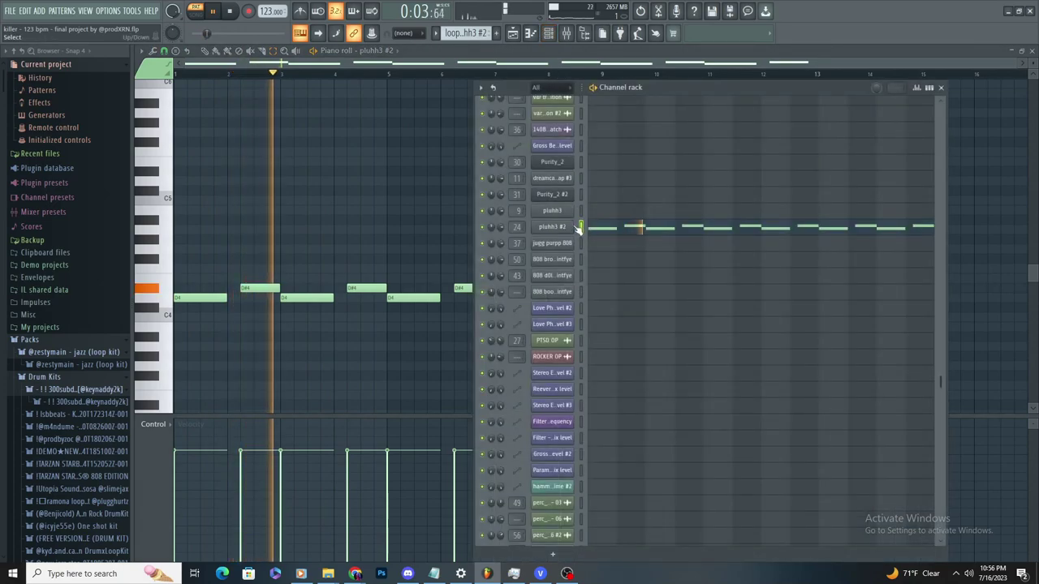
{"action": "left_click", "coordinate": [568, 229]}
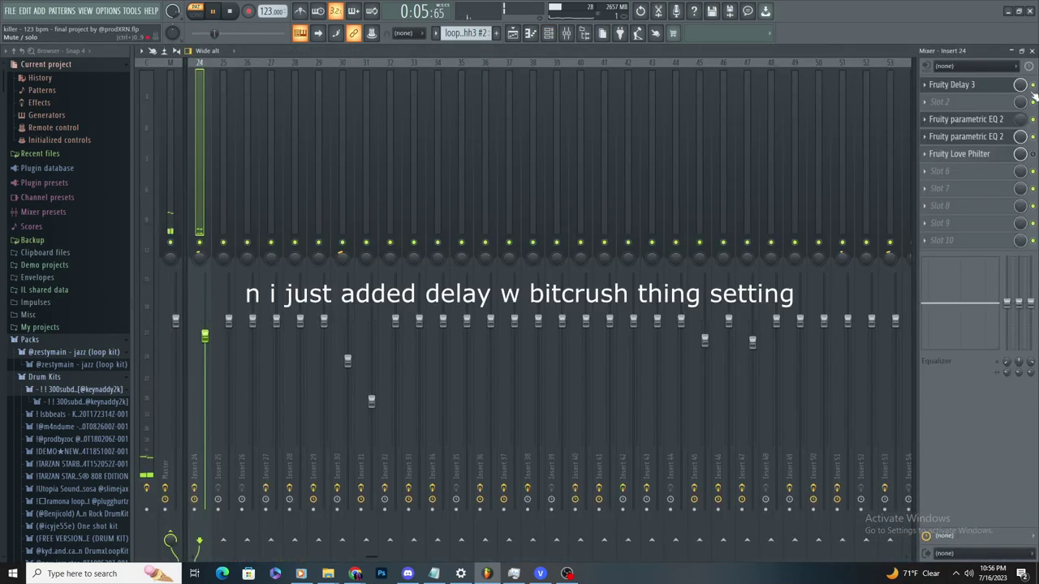
{"action": "left_click", "coordinate": [970, 86]}
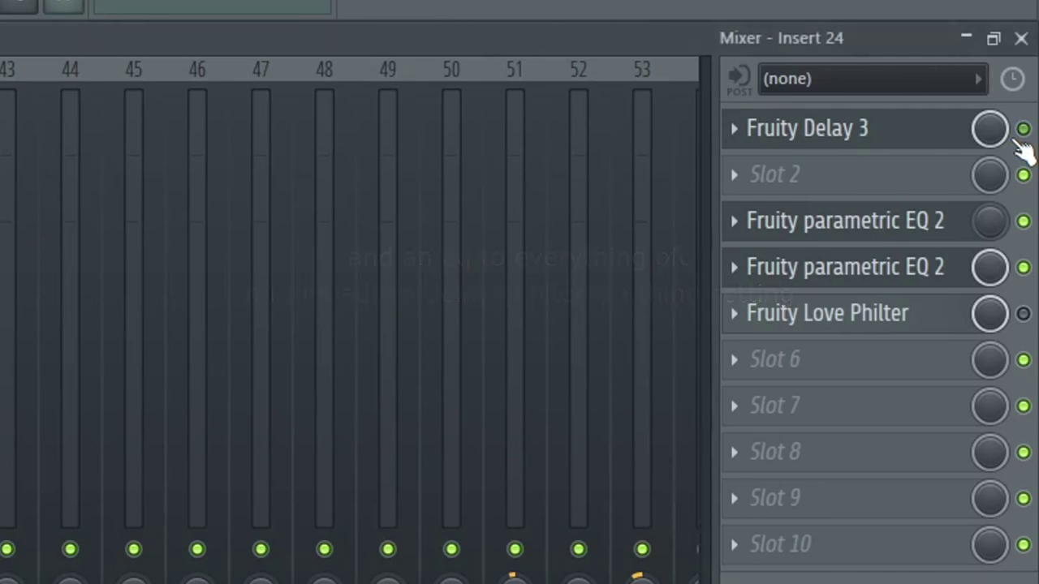
{"action": "left_click", "coordinate": [1022, 129]}
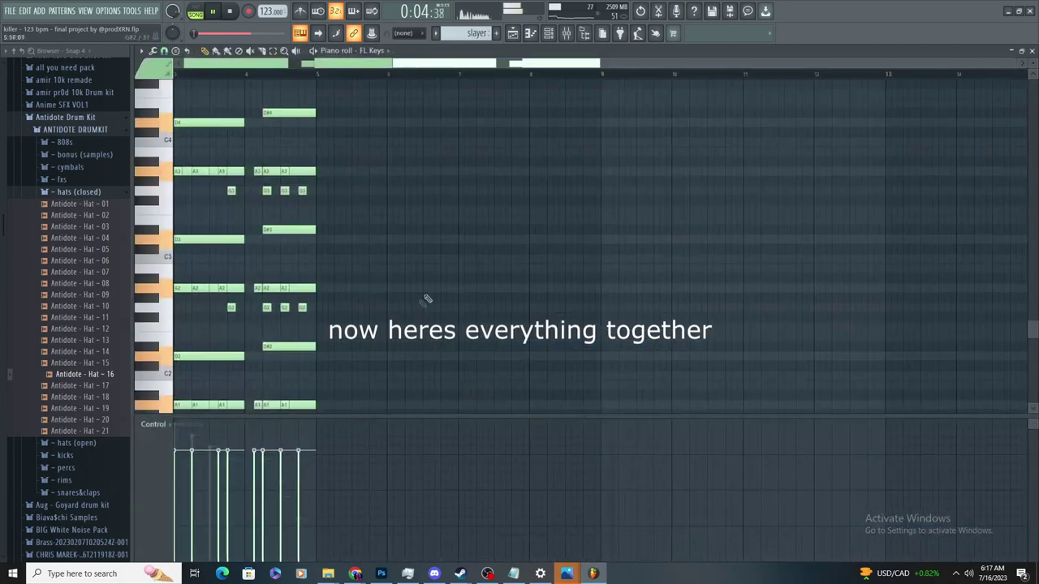
Switch the piano roll of the slayer pattern to the FL Slayer channel and examine its guitar notes
{"action": "left_click", "coordinate": [375, 53]}
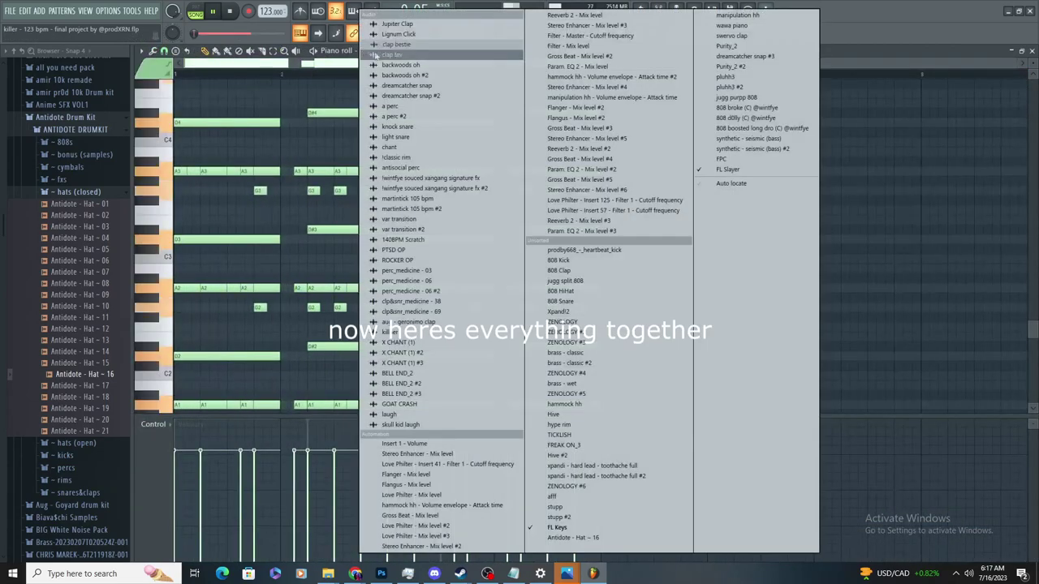
{"action": "left_click", "coordinate": [728, 168]}
{"action": "scroll", "coordinate": [313, 216], "scroll_direction": "up", "scroll_amount": 3}
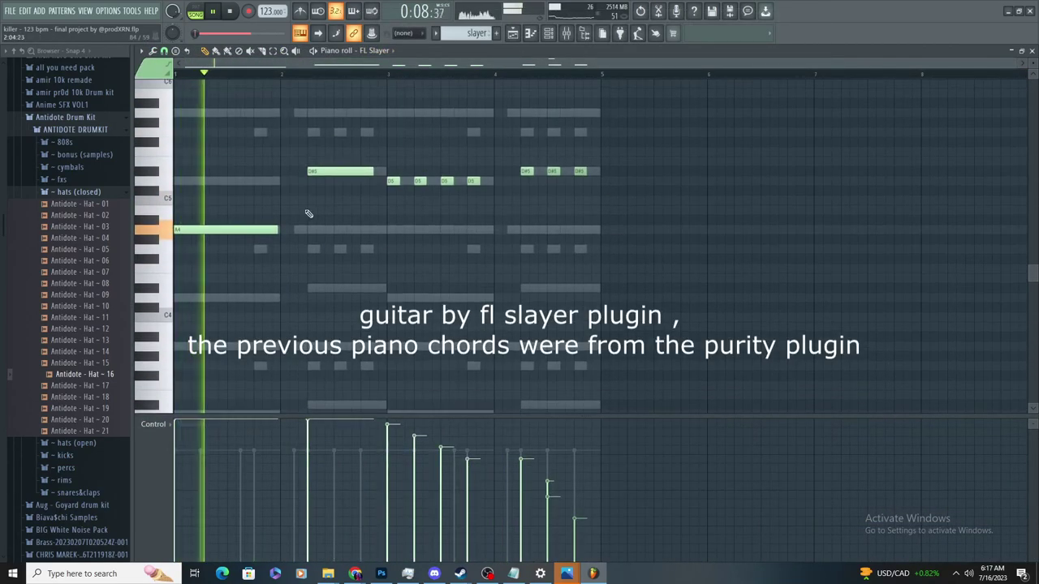
Return from the FL Slayer notes to the playlist and review the automation clips on tracks 20 to 31 during playback
{"action": "scroll", "coordinate": [572, 206], "scroll_direction": "up", "scroll_amount": 3}
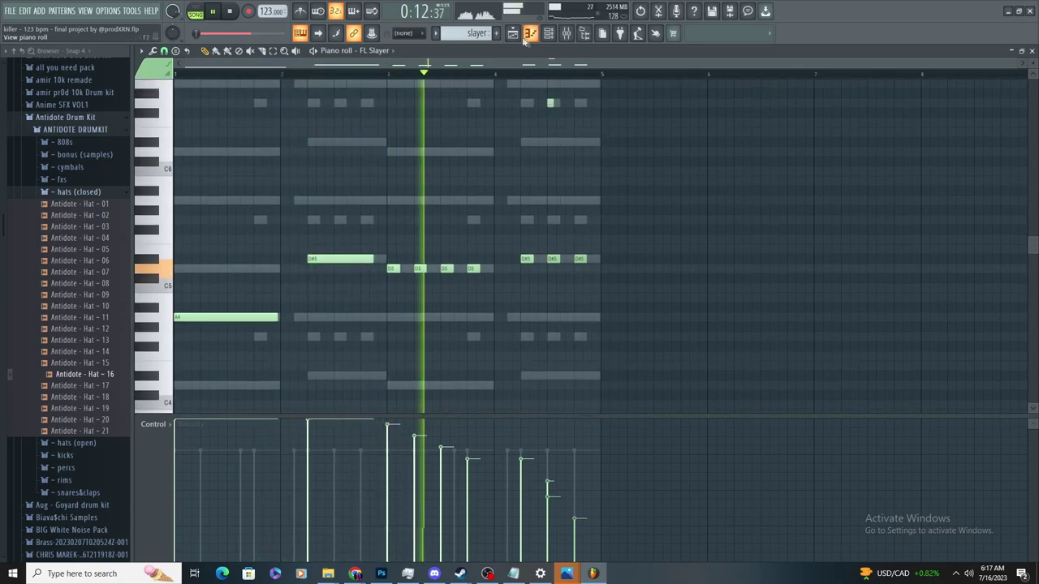
{"action": "key", "text": "F5"}
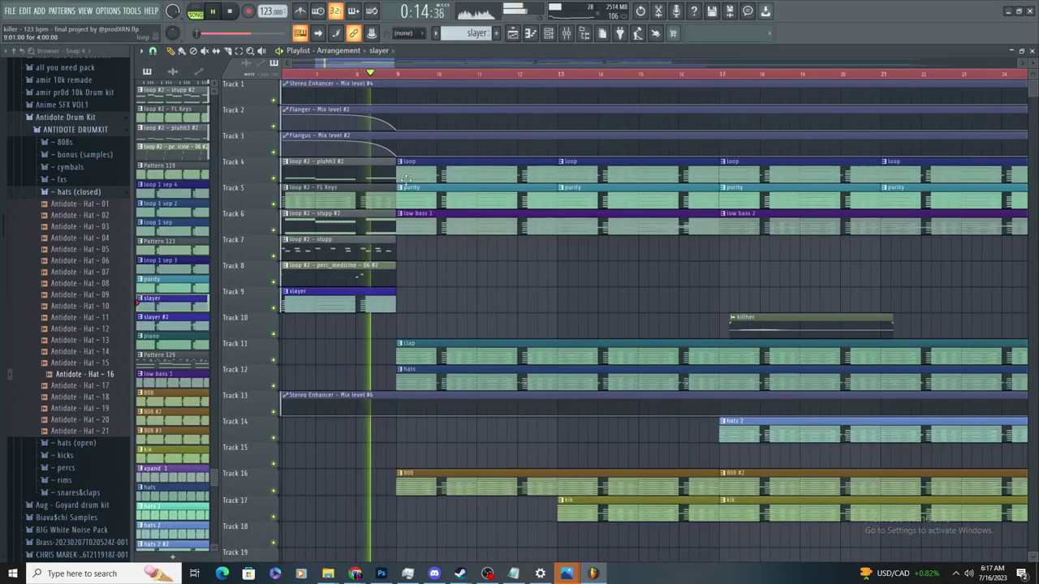
{"action": "scroll", "coordinate": [454, 182], "scroll_direction": "down", "scroll_amount": 5}
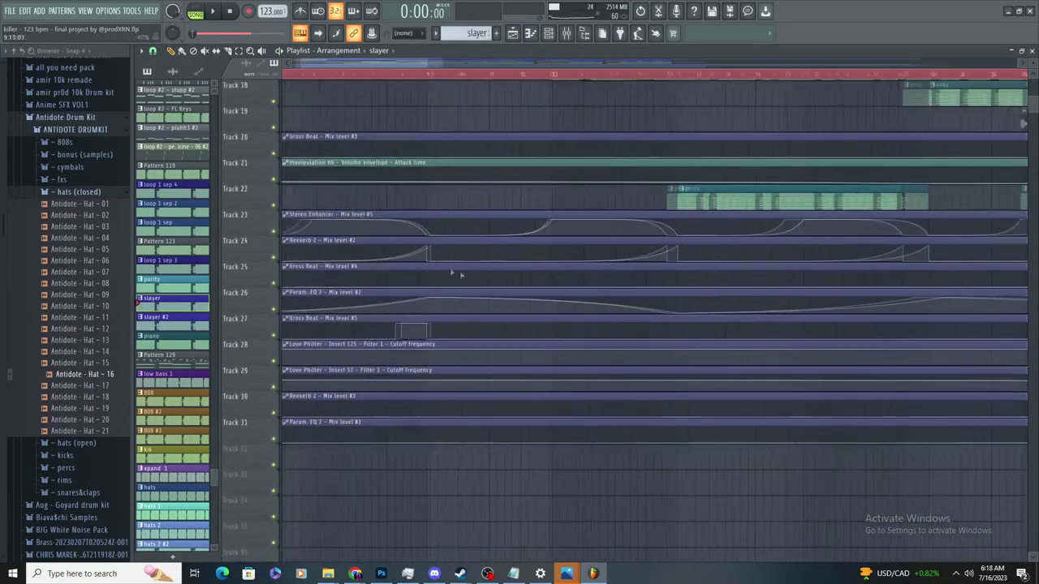
{"action": "left_click", "coordinate": [459, 74]}
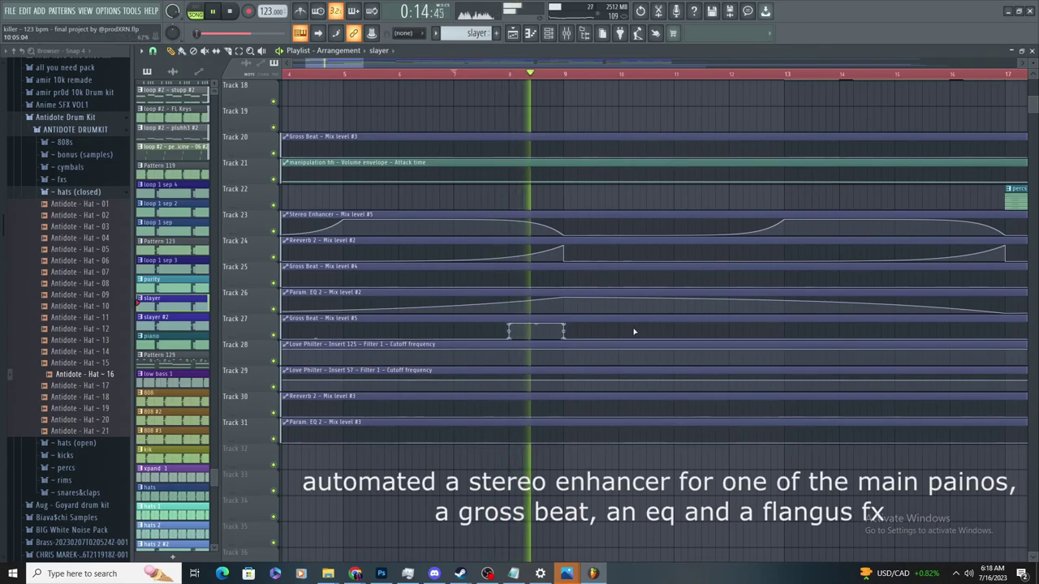
{"action": "scroll", "coordinate": [691, 198], "scroll_direction": "up", "scroll_amount": 5}
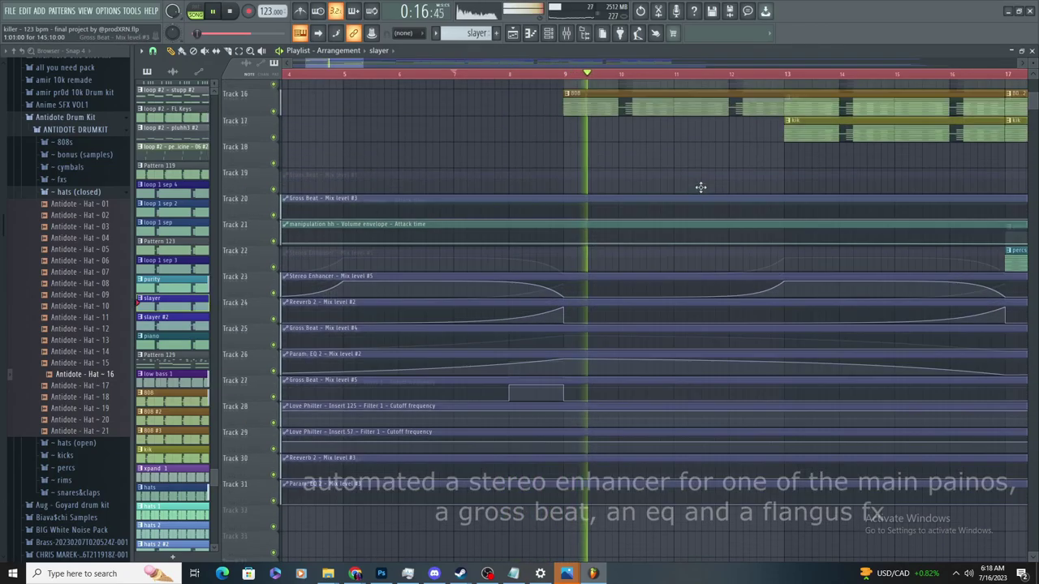
{"action": "scroll", "coordinate": [687, 195], "scroll_direction": "up", "scroll_amount": 3}
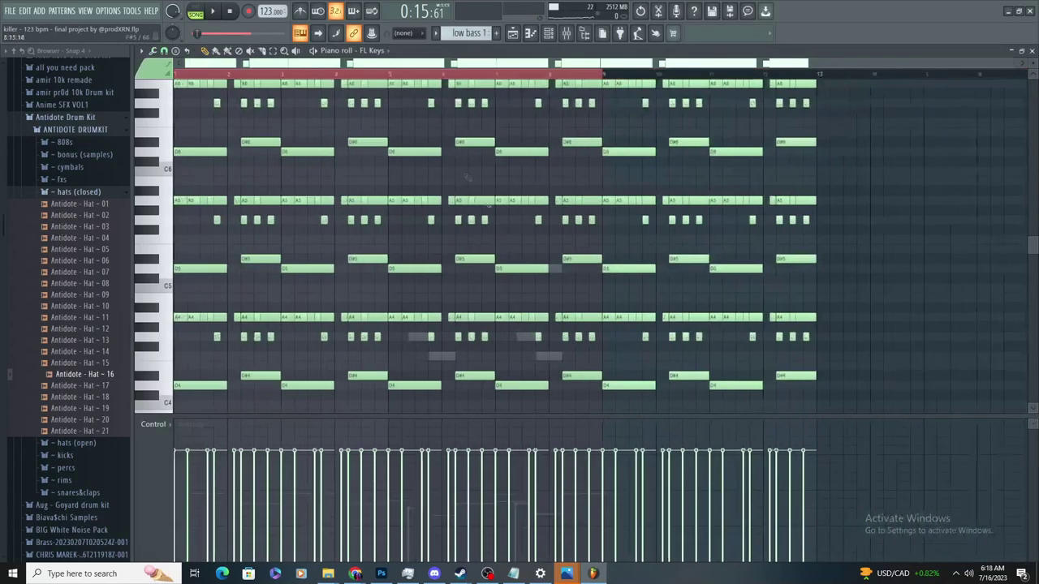
Examine the synthetic - seismic (bass) #2 and synthetic - seismic (bass) channels of the low bass 1 pattern and play the bass notes
{"action": "left_click", "coordinate": [381, 52]}
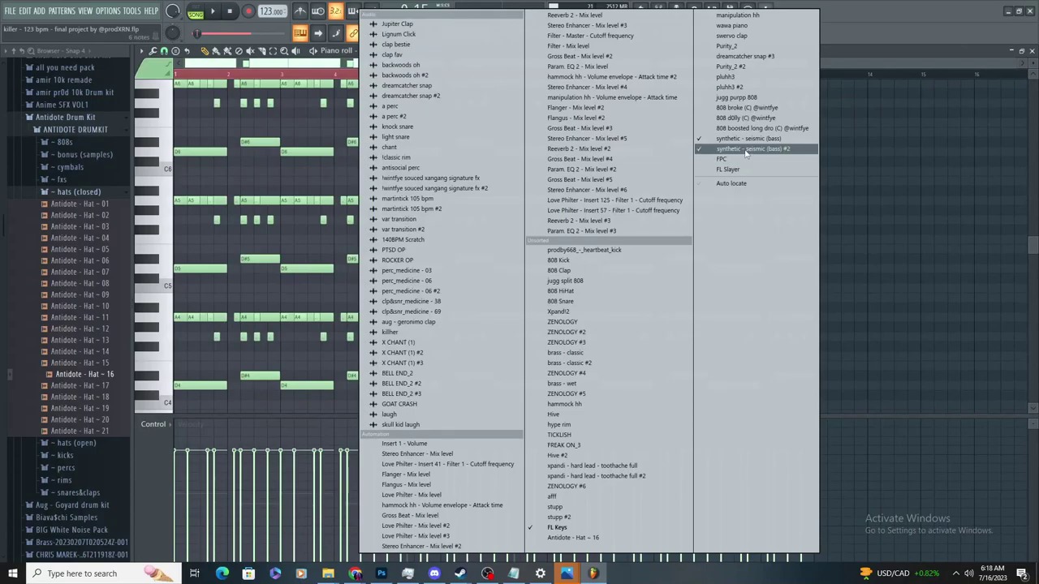
{"action": "left_click", "coordinate": [746, 150]}
{"action": "scroll", "coordinate": [323, 294], "scroll_direction": "down", "scroll_amount": 2}
{"action": "left_click", "coordinate": [445, 52]}
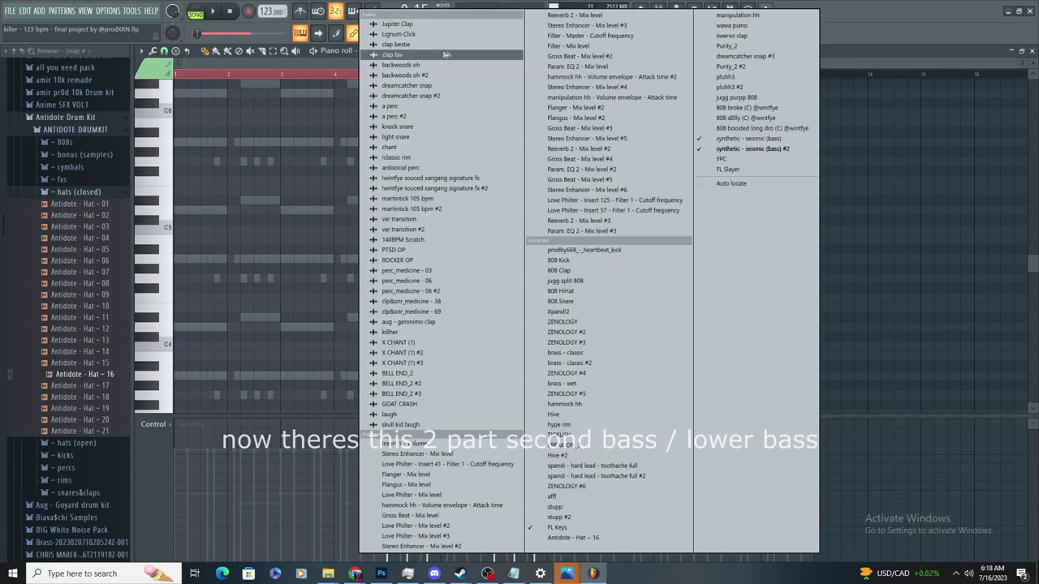
{"action": "left_click", "coordinate": [736, 139]}
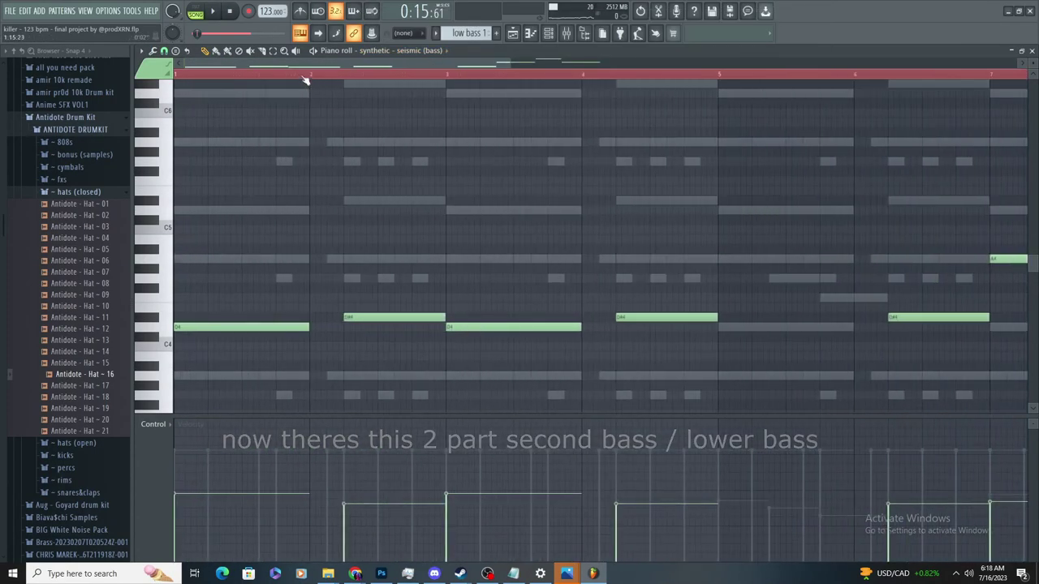
{"action": "left_click", "coordinate": [208, 12]}
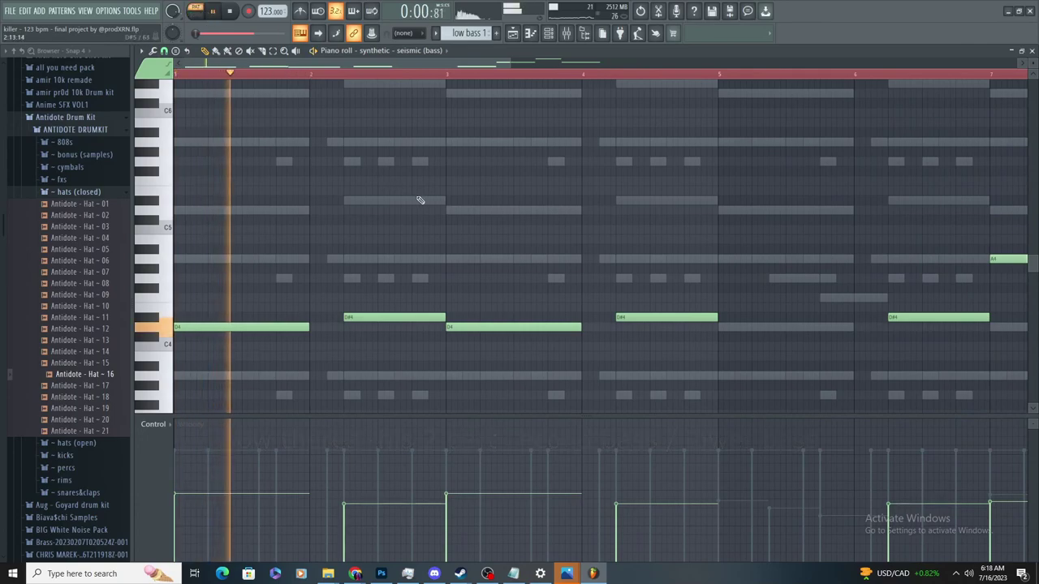
{"action": "scroll", "coordinate": [482, 238], "scroll_direction": "down", "scroll_amount": 2, "text": "ctrl"}
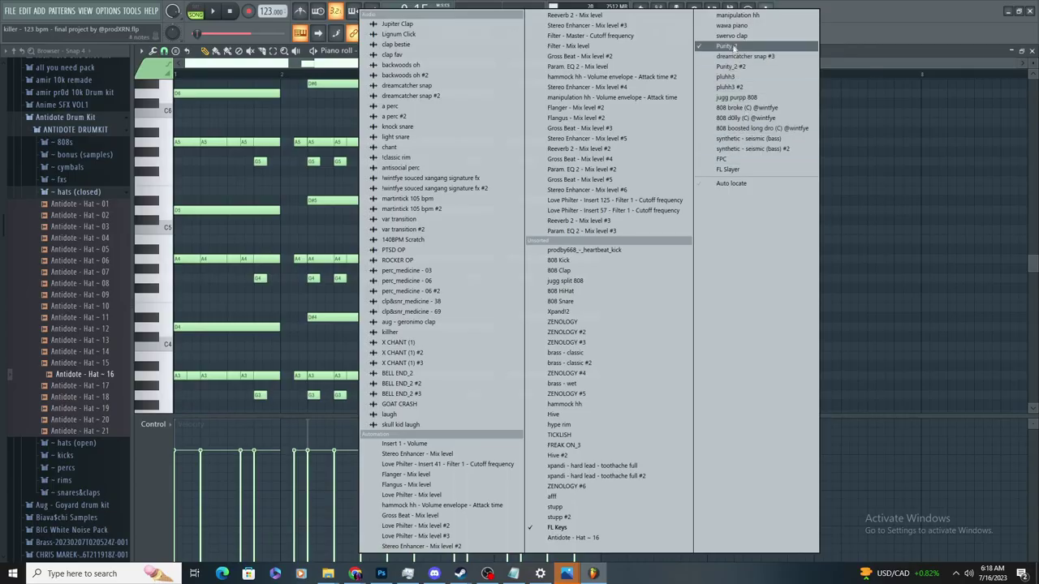
Examine the Purity_2 piano notes of the purity pattern during playback and return to the playlist
{"action": "left_click", "coordinate": [330, 147]}
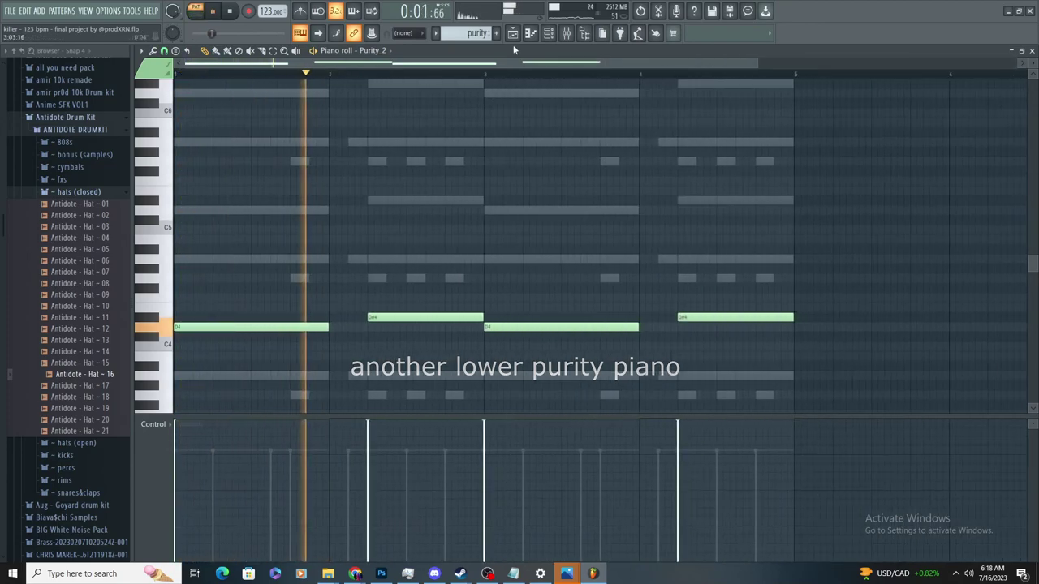
{"action": "left_click", "coordinate": [514, 37]}
{"action": "left_click", "coordinate": [511, 37]}
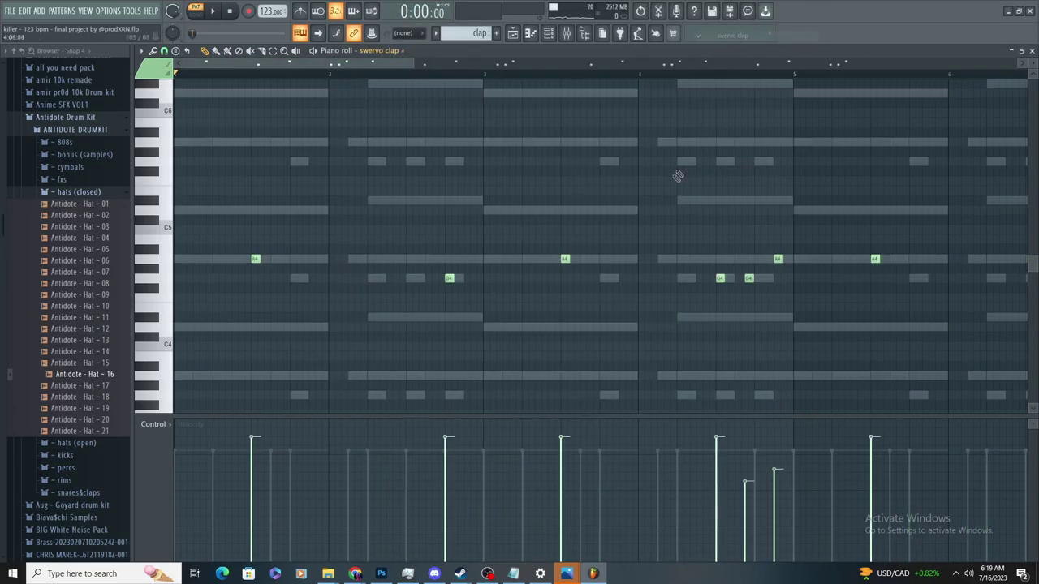
Play the clap pattern, examine its swervo clap notes across all bars, and return to the playlist
{"action": "scroll", "coordinate": [659, 188], "scroll_direction": "down", "scroll_amount": 4, "text": "ctrl"}
{"action": "key", "text": "space"}
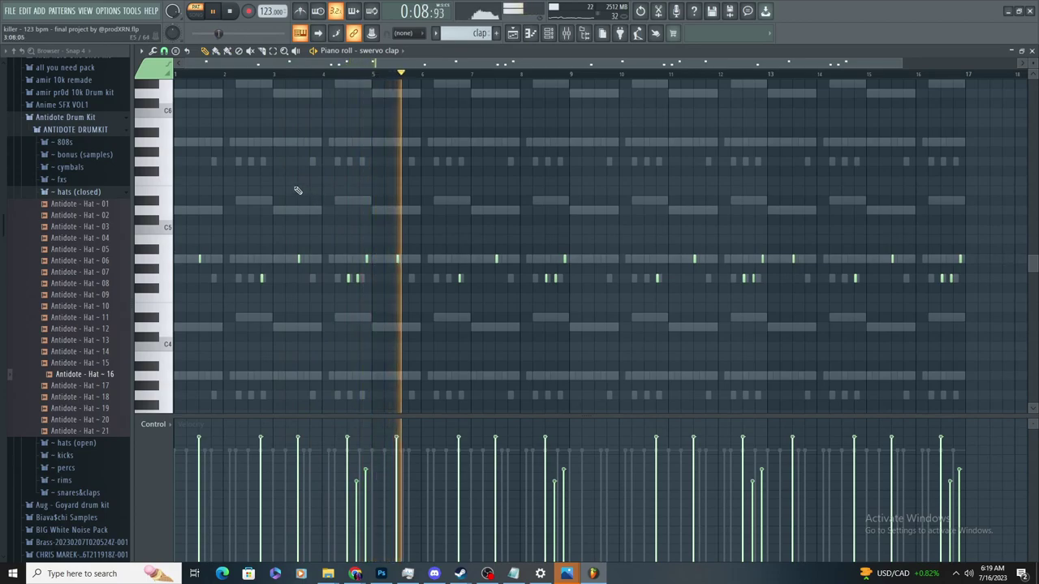
{"action": "scroll", "coordinate": [304, 177], "scroll_direction": "up", "scroll_amount": 3}
{"action": "scroll", "coordinate": [354, 215], "scroll_direction": "up", "scroll_amount": 2}
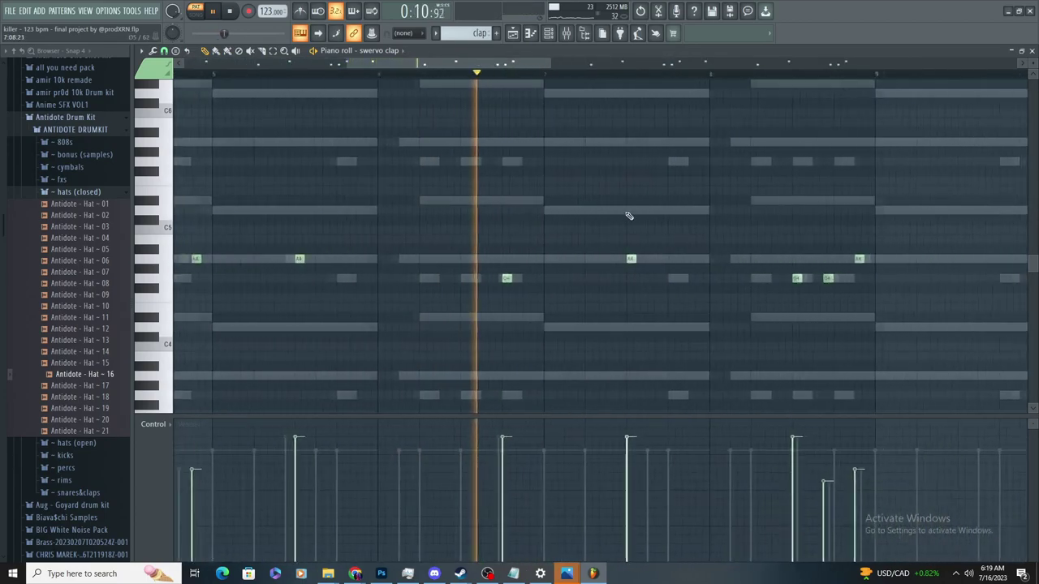
{"action": "scroll", "coordinate": [605, 231], "scroll_direction": "down", "scroll_amount": 4}
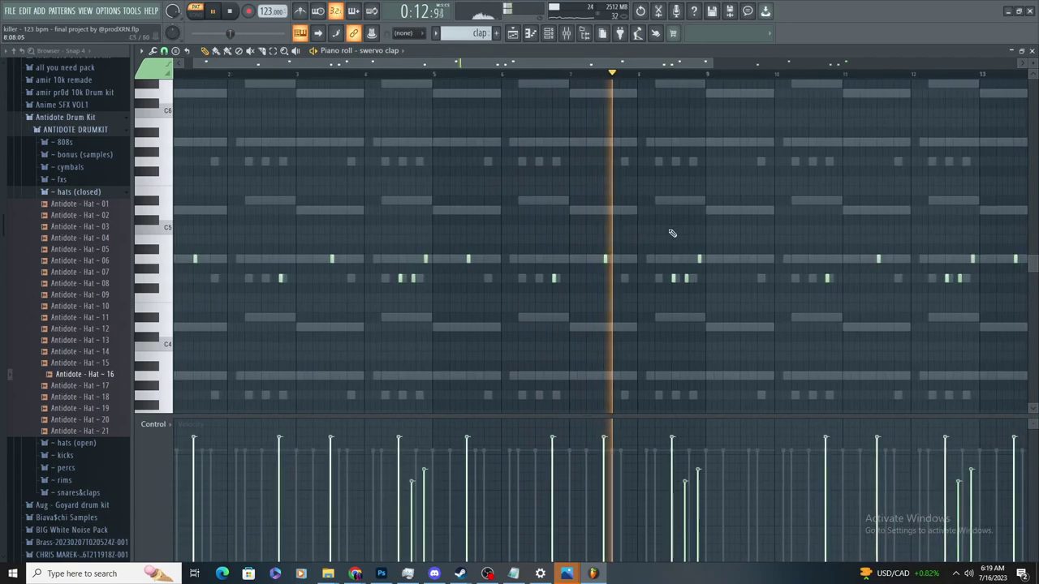
{"action": "scroll", "coordinate": [672, 234], "scroll_direction": "down", "scroll_amount": 2}
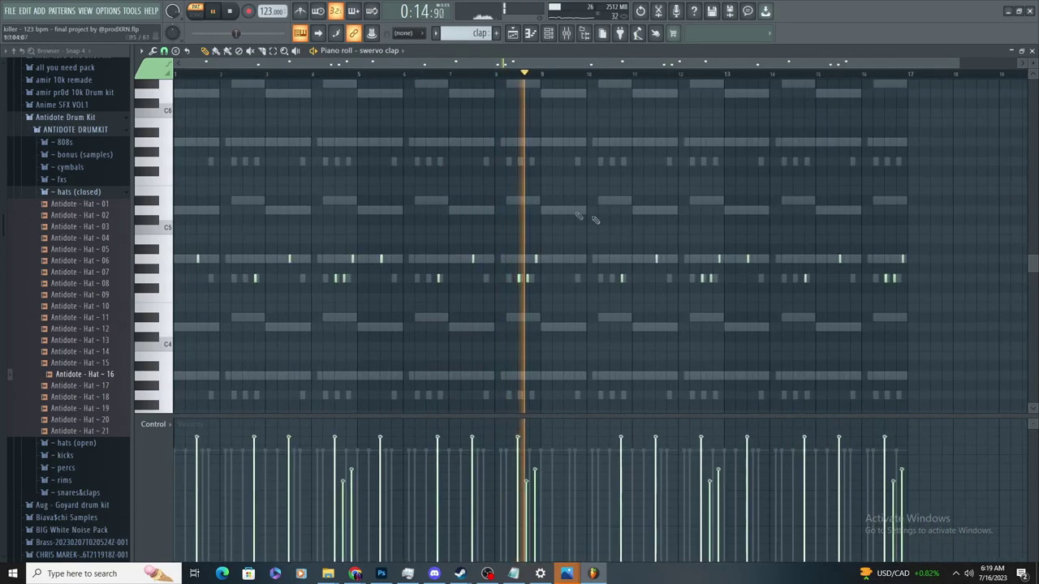
{"action": "left_click", "coordinate": [512, 34]}
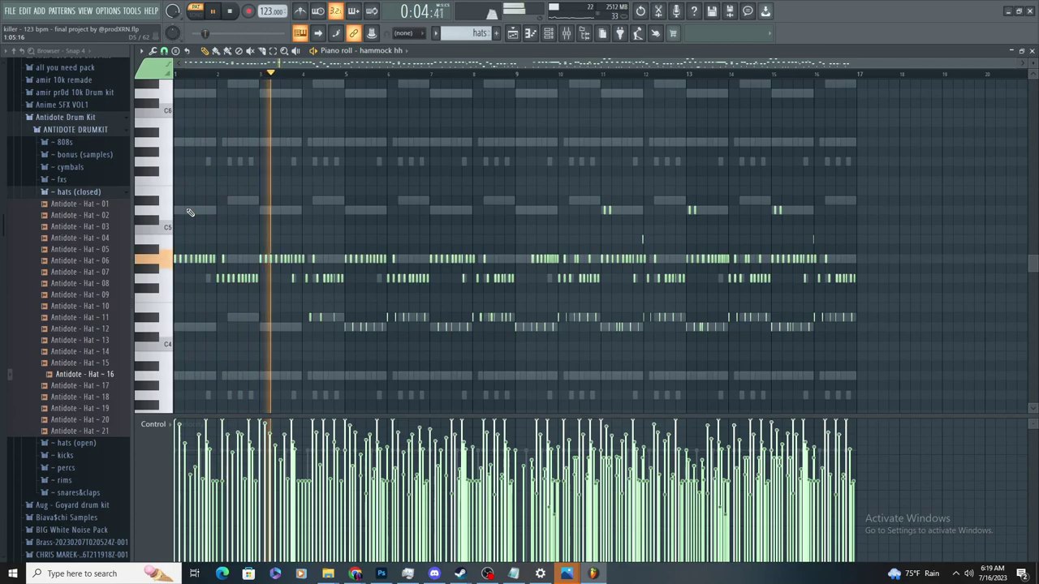
Examine the hammock hh notes and velocities of the hats pattern during playback, and stop and return to the playlist
{"action": "scroll", "coordinate": [321, 229], "scroll_direction": "up", "scroll_amount": 5}
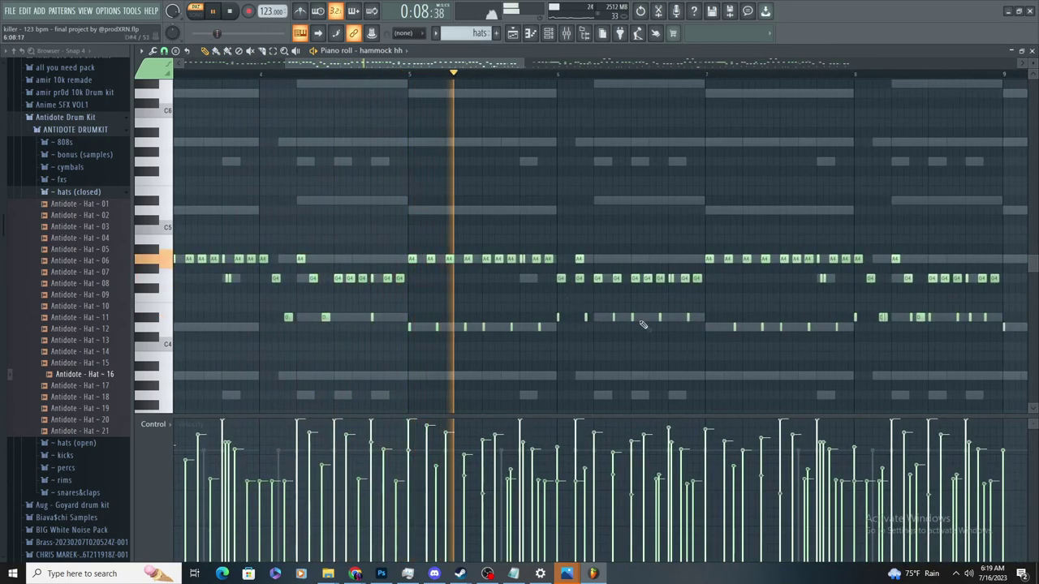
{"action": "scroll", "coordinate": [666, 354], "scroll_direction": "down", "scroll_amount": 5}
{"action": "scroll", "coordinate": [666, 354], "scroll_direction": "down", "scroll_amount": 3}
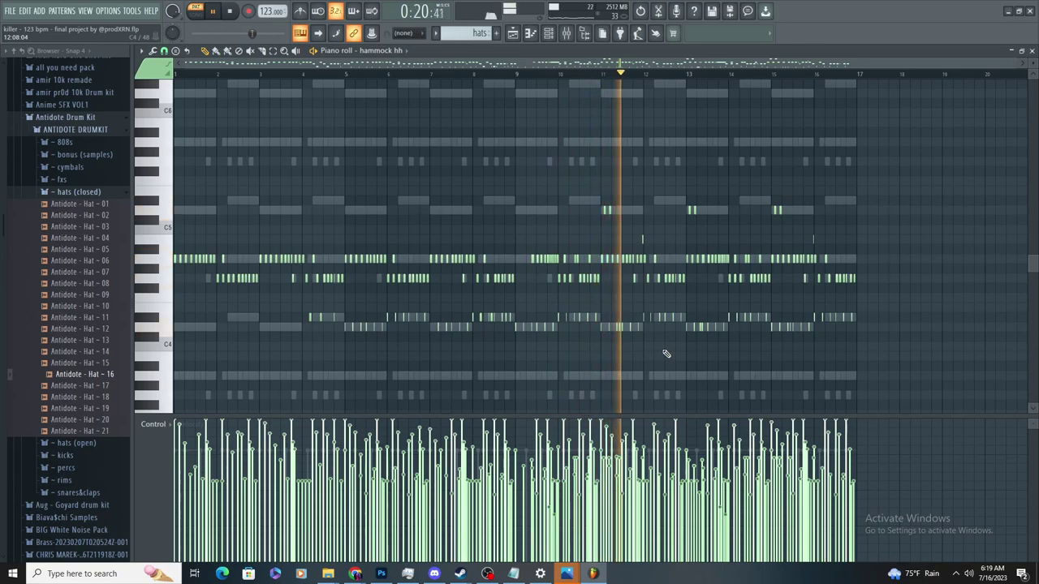
{"action": "scroll", "coordinate": [713, 262], "scroll_direction": "up", "scroll_amount": 3}
{"action": "scroll", "coordinate": [730, 268], "scroll_direction": "up", "scroll_amount": 2}
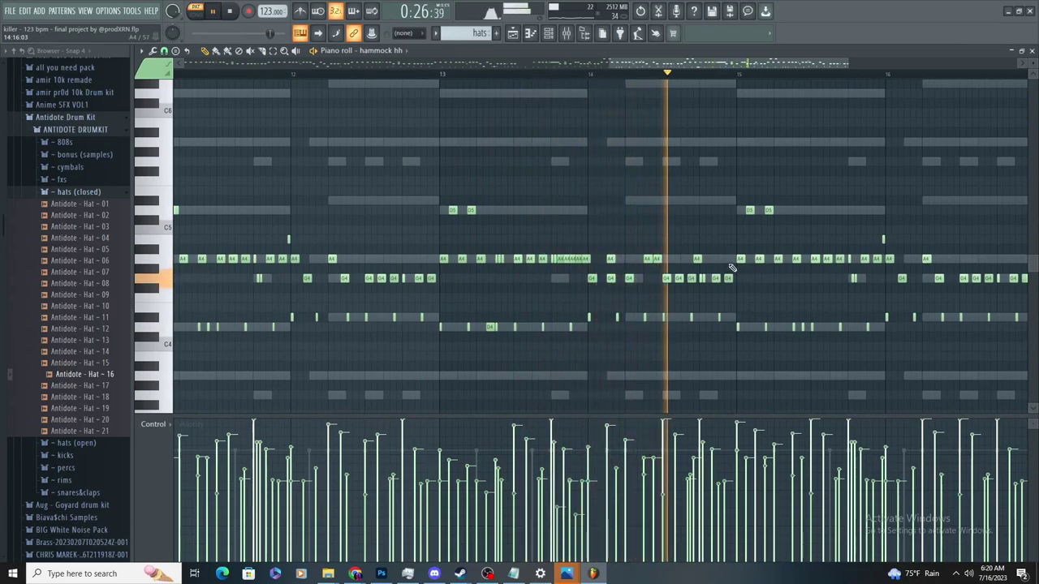
{"action": "scroll", "coordinate": [841, 248], "scroll_direction": "down", "scroll_amount": 1}
{"action": "scroll", "coordinate": [840, 248], "scroll_direction": "up", "scroll_amount": 1}
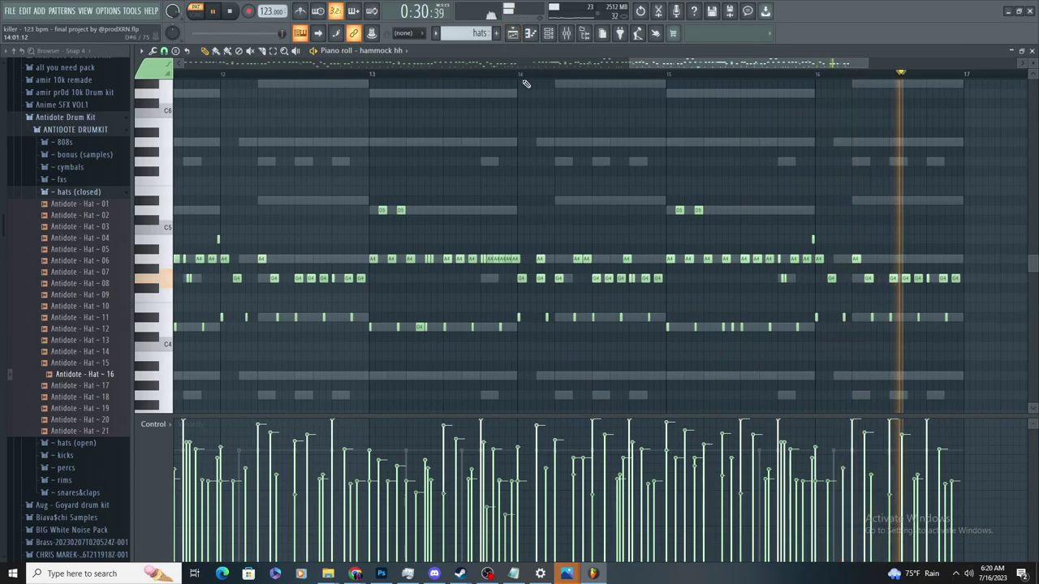
{"action": "key", "text": "space"}
{"action": "left_click", "coordinate": [516, 33]}
Solo the 808 clips on Track 16 and play the jugg purpp 808 notes of the 808 pattern
{"action": "scroll", "coordinate": [559, 203], "scroll_direction": "down", "scroll_amount": 3}
{"action": "left_click", "coordinate": [278, 389]}
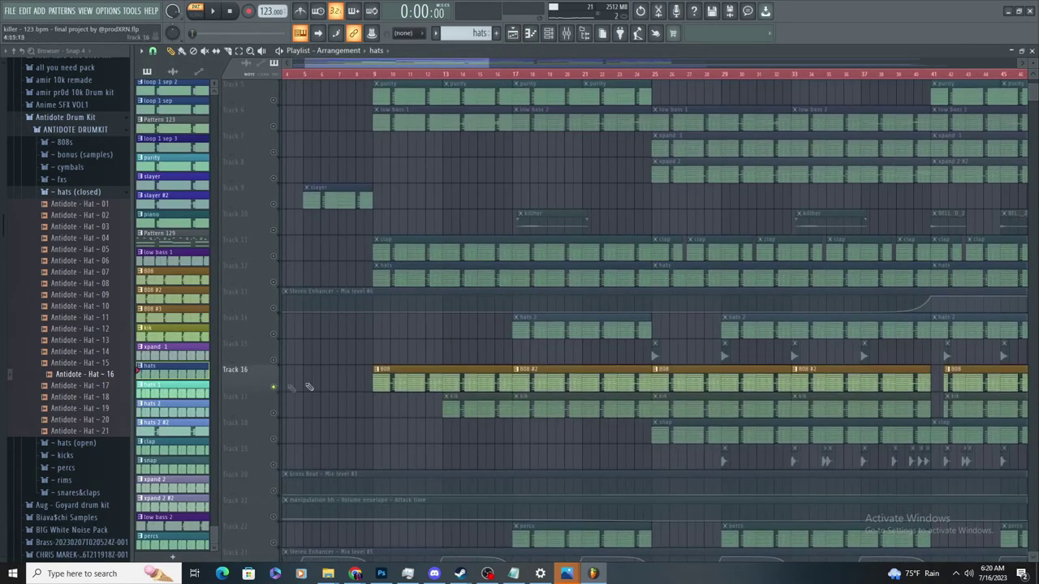
{"action": "left_click", "coordinate": [530, 32]}
{"action": "left_click", "coordinate": [384, 50]}
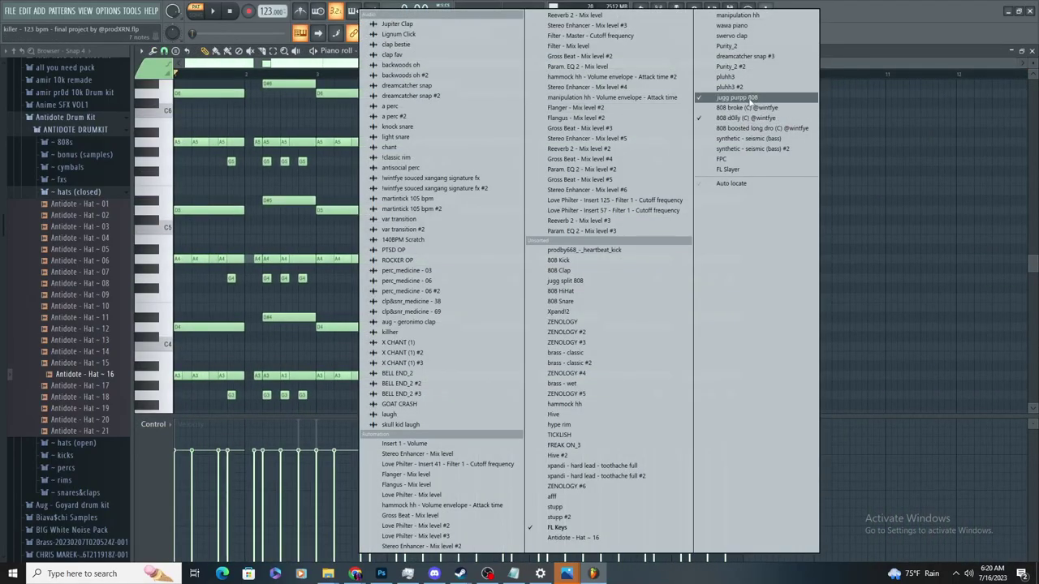
{"action": "left_click", "coordinate": [738, 97]}
{"action": "key", "text": "space"}
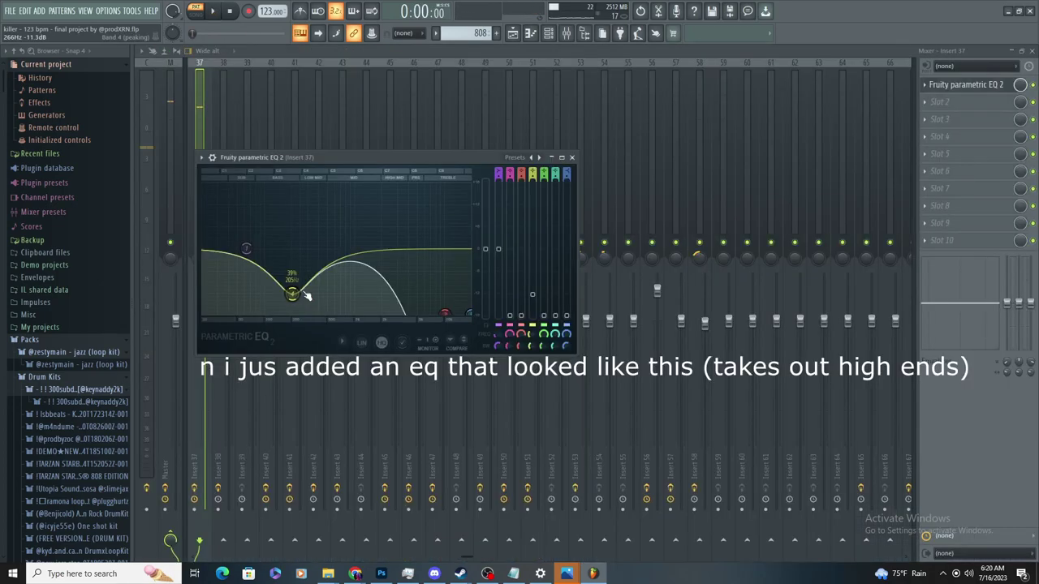
Try moving band 4 of Fruity parametric EQ 2 on mixer Insert 37 and undo the change
{"action": "left_click_drag", "start_coordinate": [289, 279], "coordinate": [310, 292]}
{"action": "key", "text": "ctrl+alt+z"}
{"action": "key", "text": "ctrl+alt+z"}
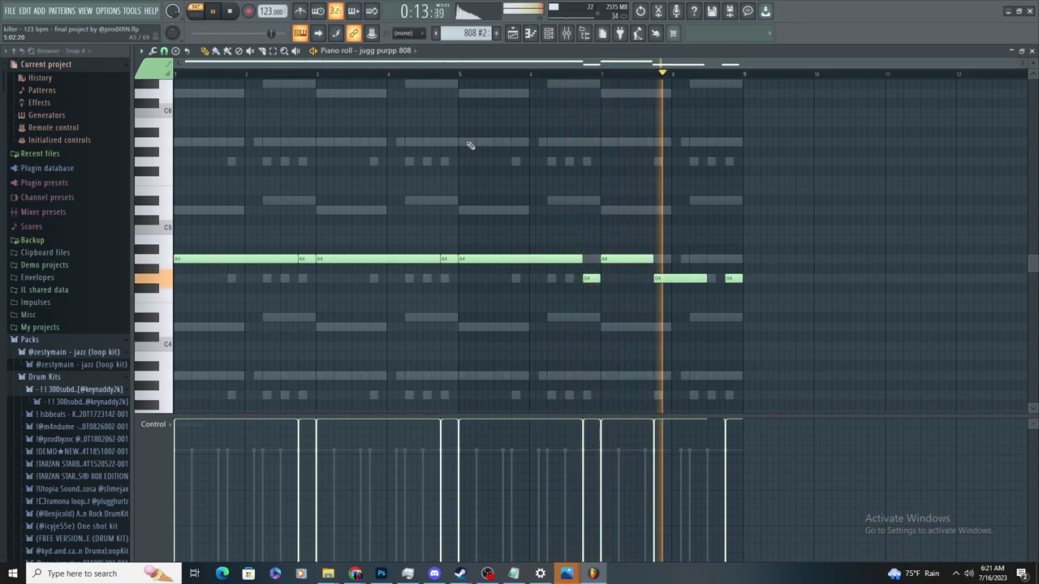
Leave the 808 #2 notes, review the manipulation hh notes of the hats 2 pattern, and return to the playlist
{"action": "left_click", "coordinate": [513, 33]}
{"action": "key", "text": "space"}
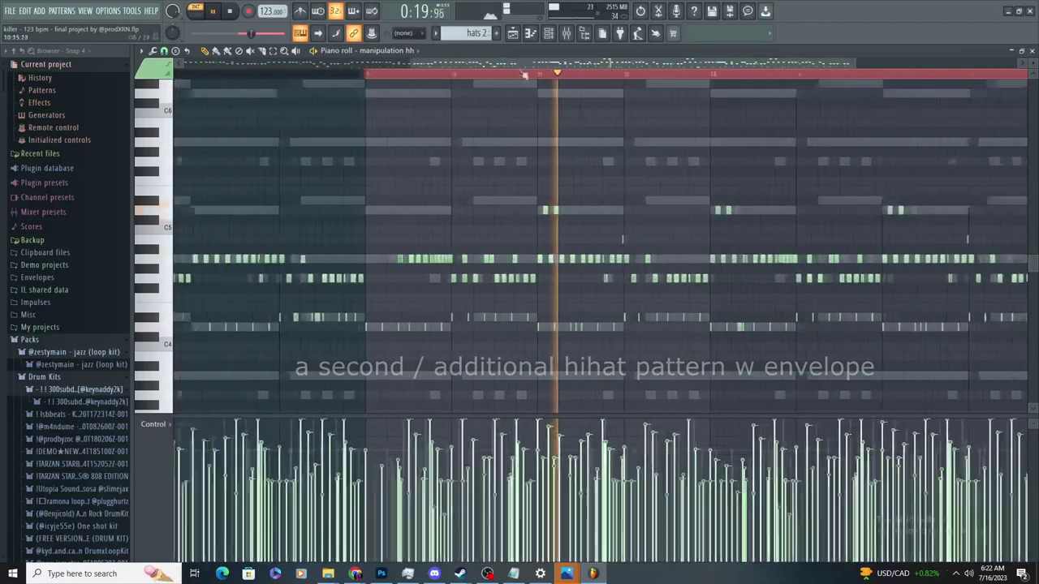
{"action": "left_click", "coordinate": [513, 33]}
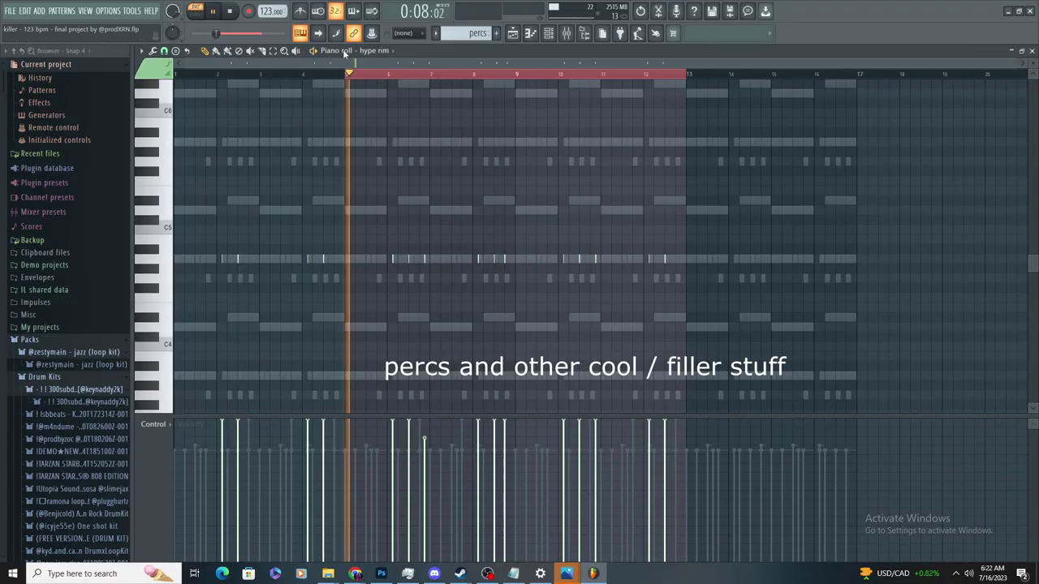
Examine the TICKLISH, FREAK ON_3 and hype rim notes of the percs pattern during playback and return to the playlist
{"action": "left_click", "coordinate": [370, 52]}
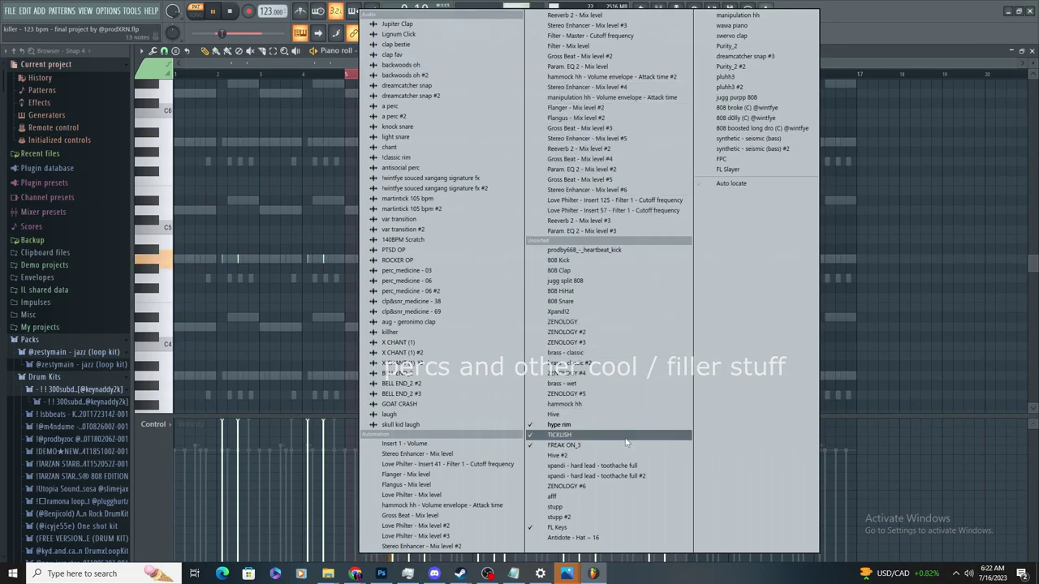
{"action": "left_click", "coordinate": [565, 436]}
{"action": "left_click", "coordinate": [370, 52]}
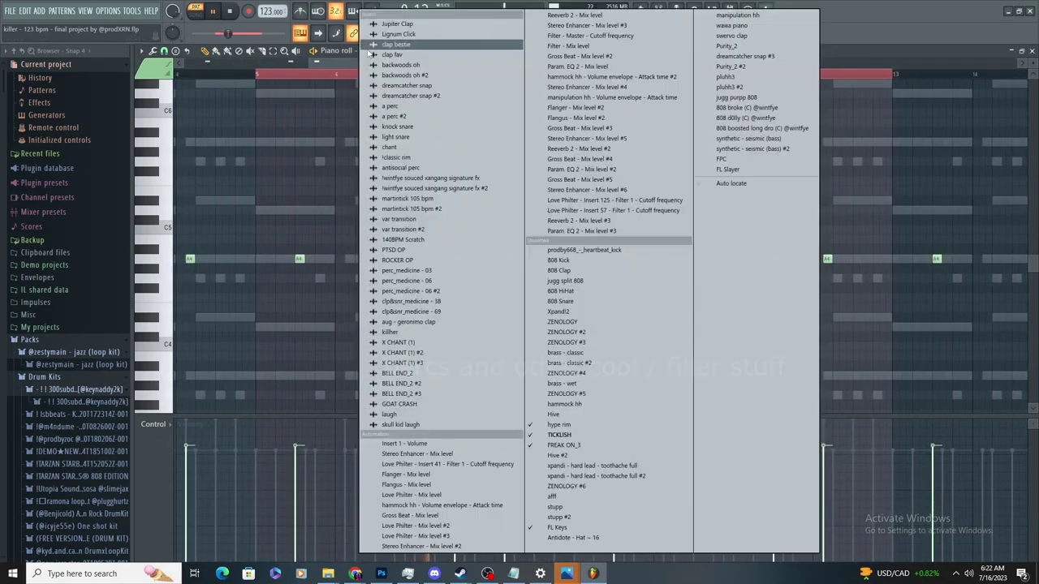
{"action": "left_click", "coordinate": [596, 446]}
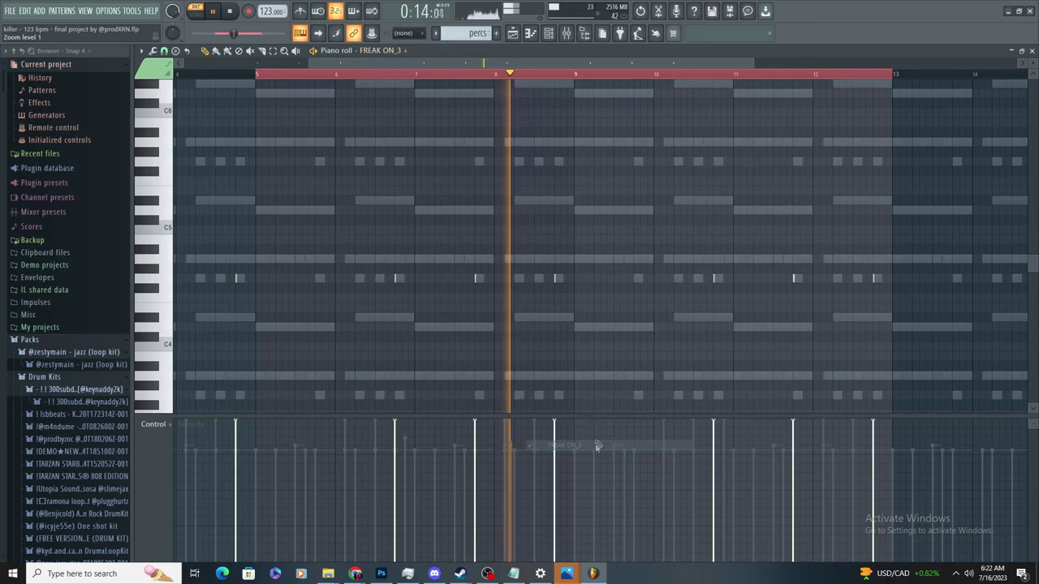
{"action": "left_click", "coordinate": [391, 51]}
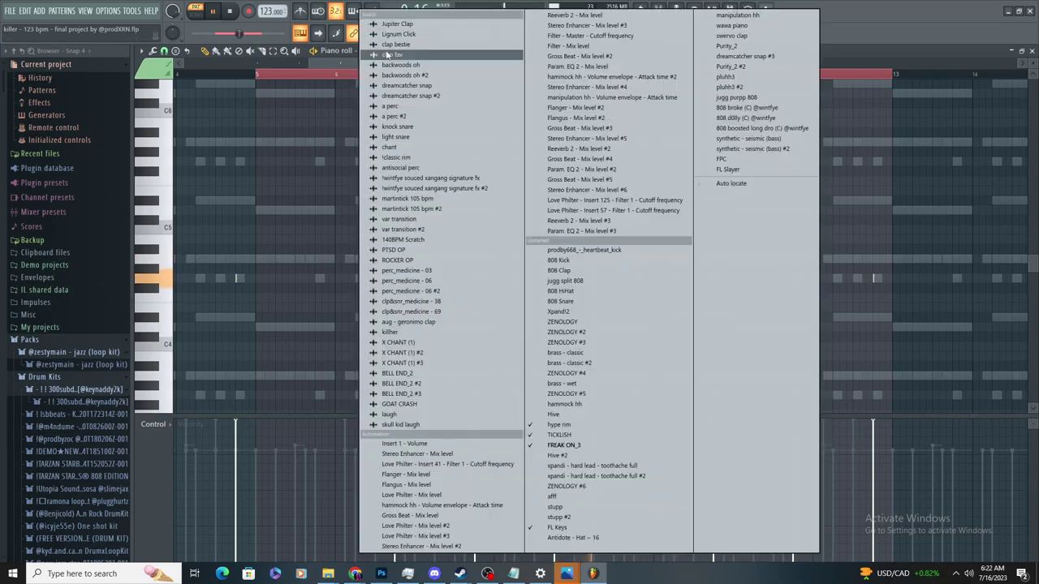
{"action": "left_click", "coordinate": [611, 424]}
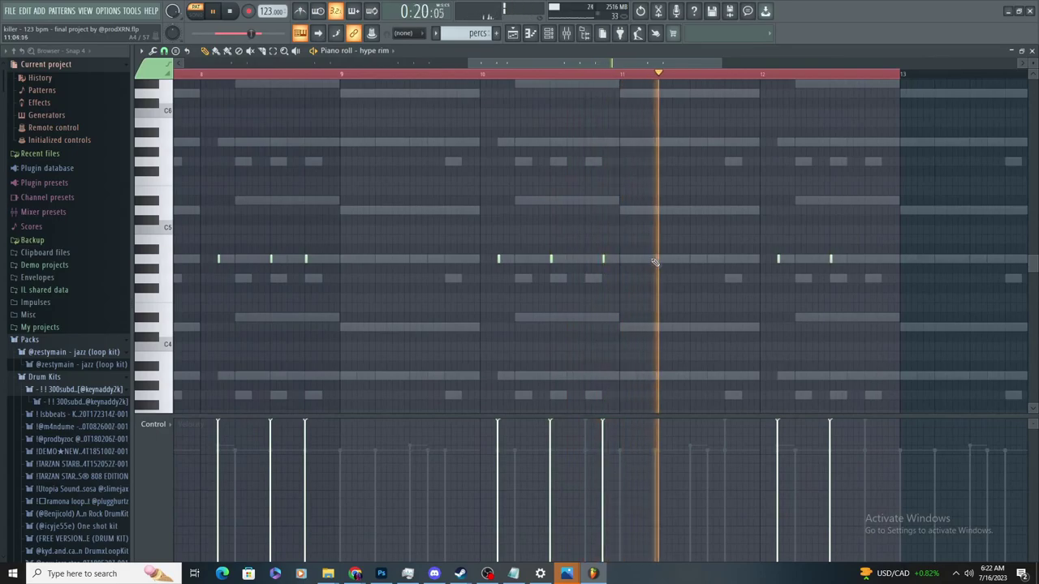
{"action": "left_click", "coordinate": [512, 33]}
{"action": "key", "text": "space"}
Play Track 9 together with the loop, purity and low bass tracks and try adding a slayer clip at bar 13
{"action": "scroll", "coordinate": [362, 65], "scroll_direction": "down", "scroll_amount": 4}
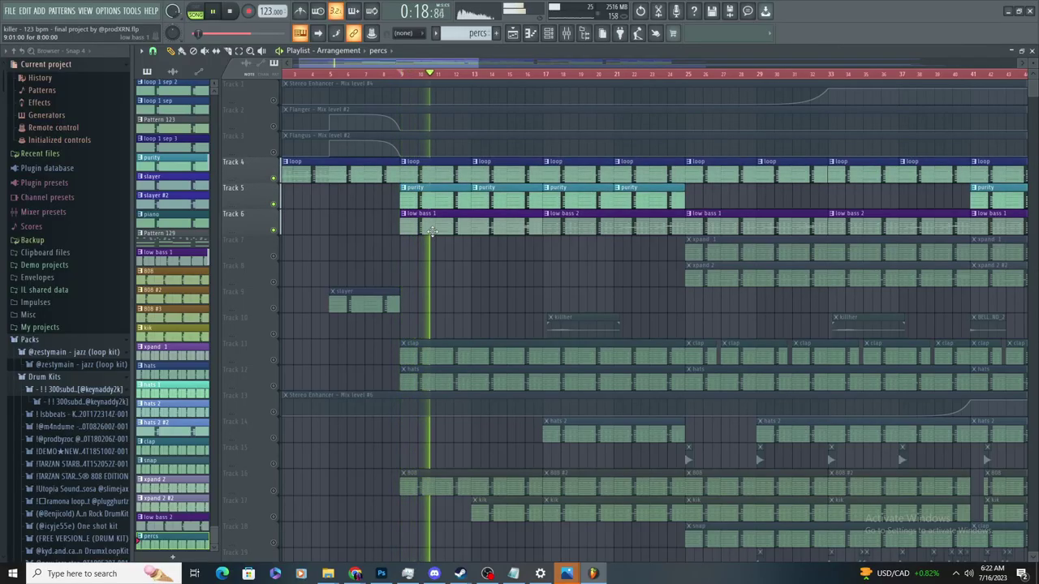
{"action": "left_click", "coordinate": [363, 300]}
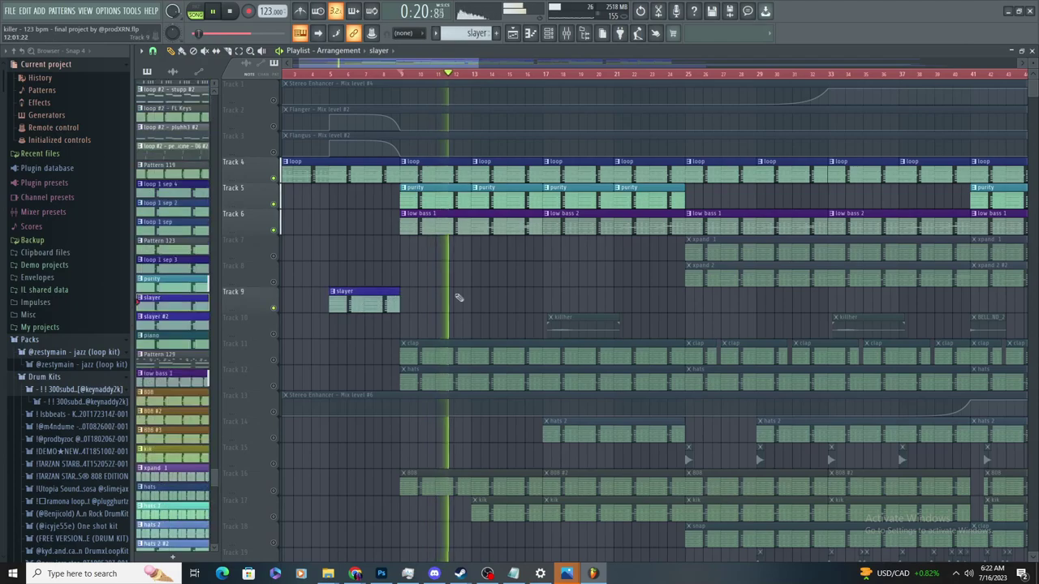
{"action": "left_click", "coordinate": [477, 303]}
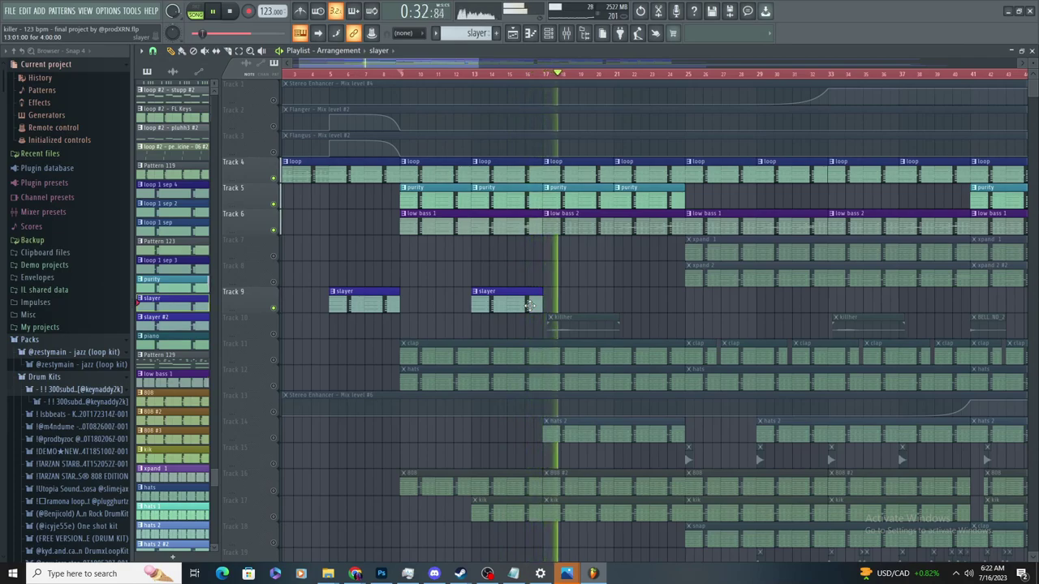
{"action": "scroll", "coordinate": [528, 304], "scroll_direction": "down", "scroll_amount": 4}
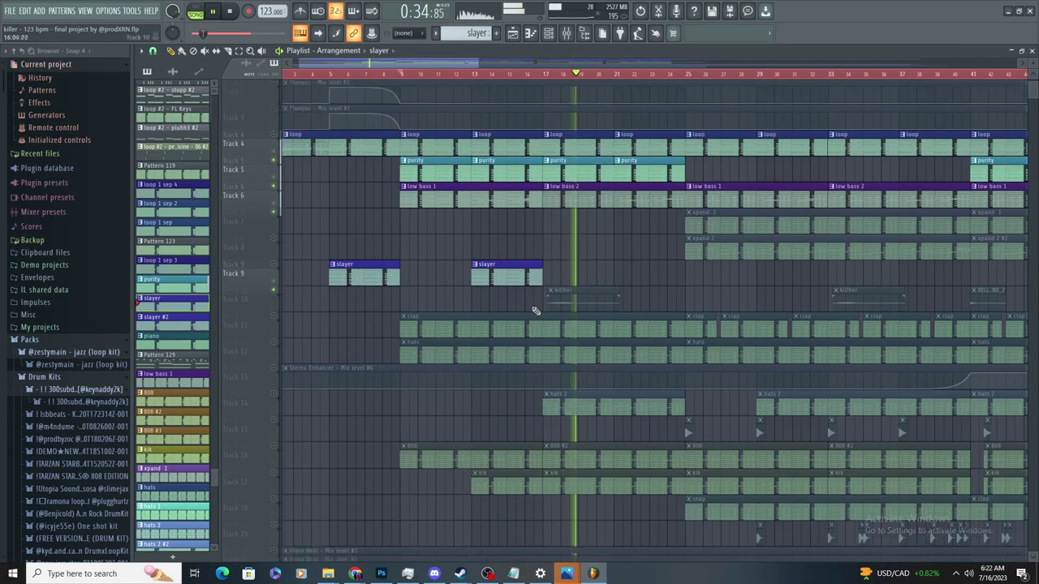
{"action": "scroll", "coordinate": [530, 306], "scroll_direction": "down", "scroll_amount": 2}
{"action": "scroll", "coordinate": [445, 199], "scroll_direction": "up", "scroll_amount": 4}
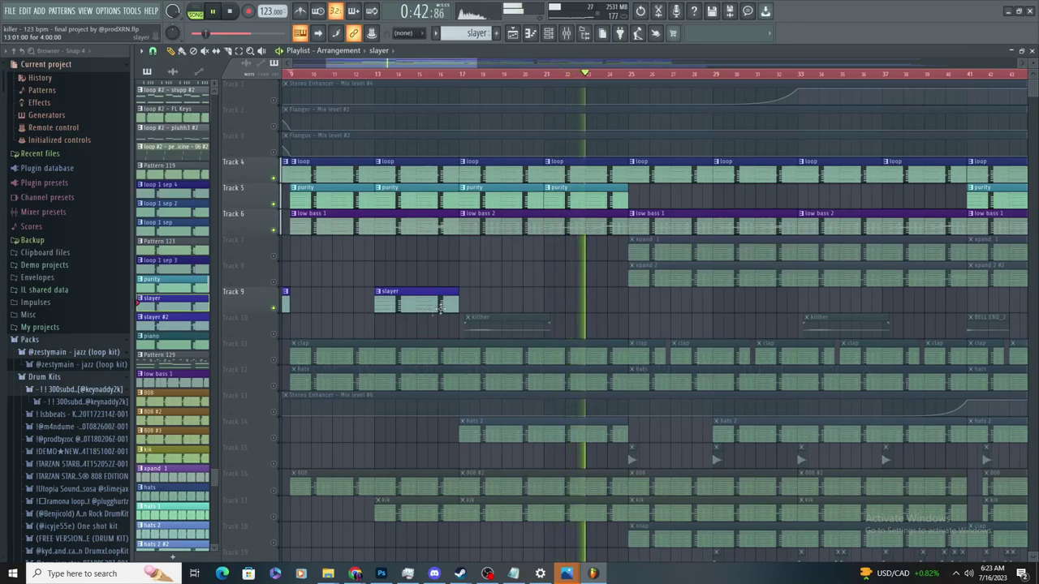
{"action": "scroll", "coordinate": [428, 311], "scroll_direction": "down", "scroll_amount": 2}
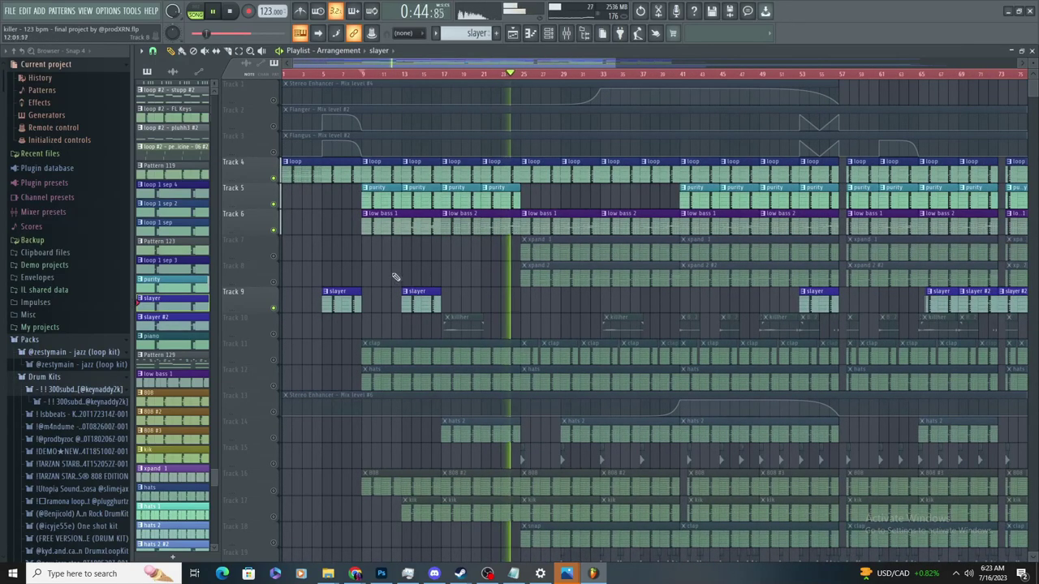
Unsolo all tracks and examine the full arrangement during playback, including the reverb, EQ and other effect automation on Tracks 20 to 31
{"action": "right_click", "coordinate": [273, 308]}
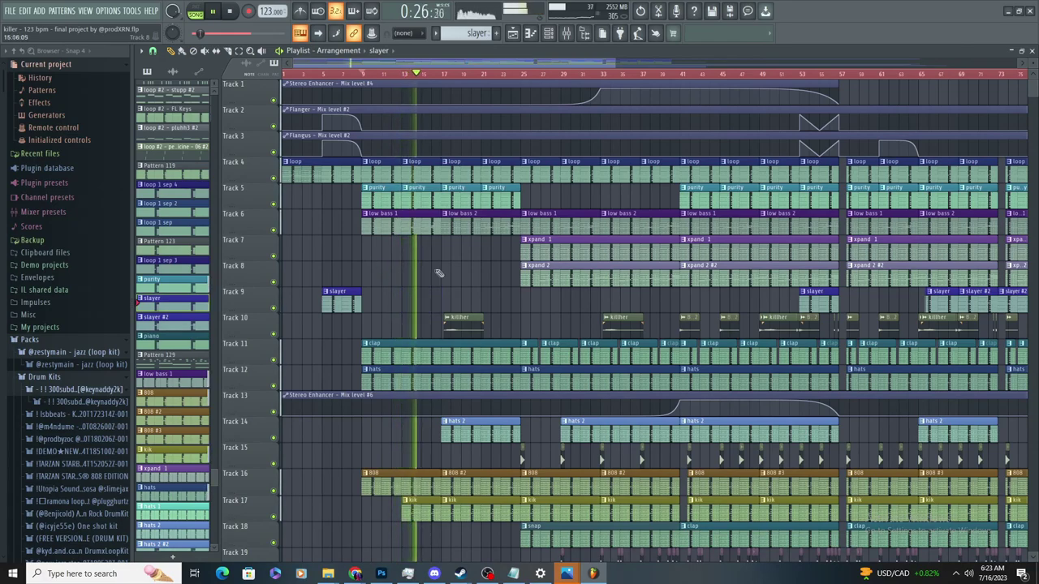
{"action": "scroll", "coordinate": [437, 274], "scroll_direction": "up", "scroll_amount": 2}
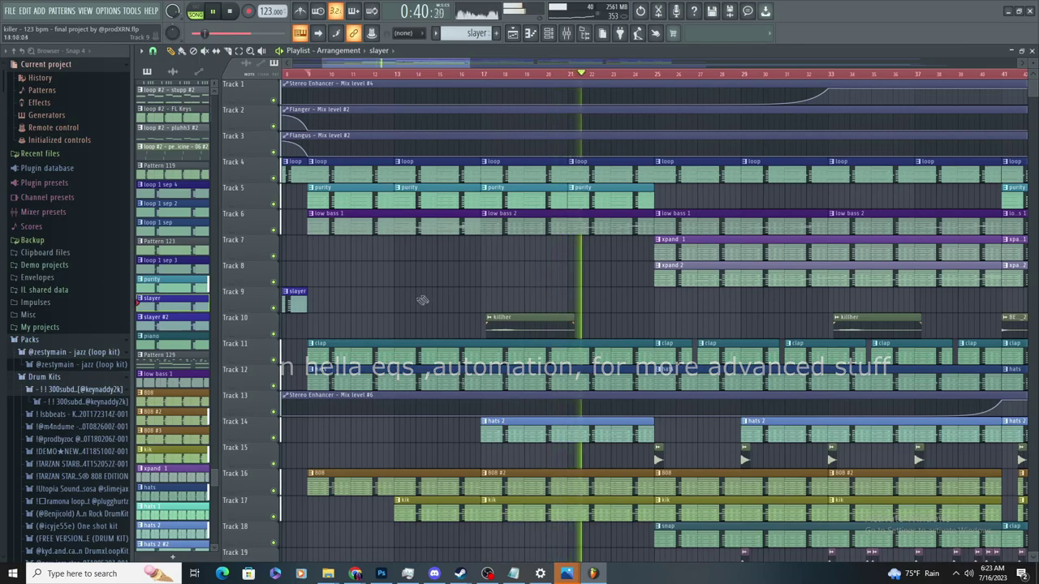
{"action": "scroll", "coordinate": [422, 301], "scroll_direction": "down", "scroll_amount": 5}
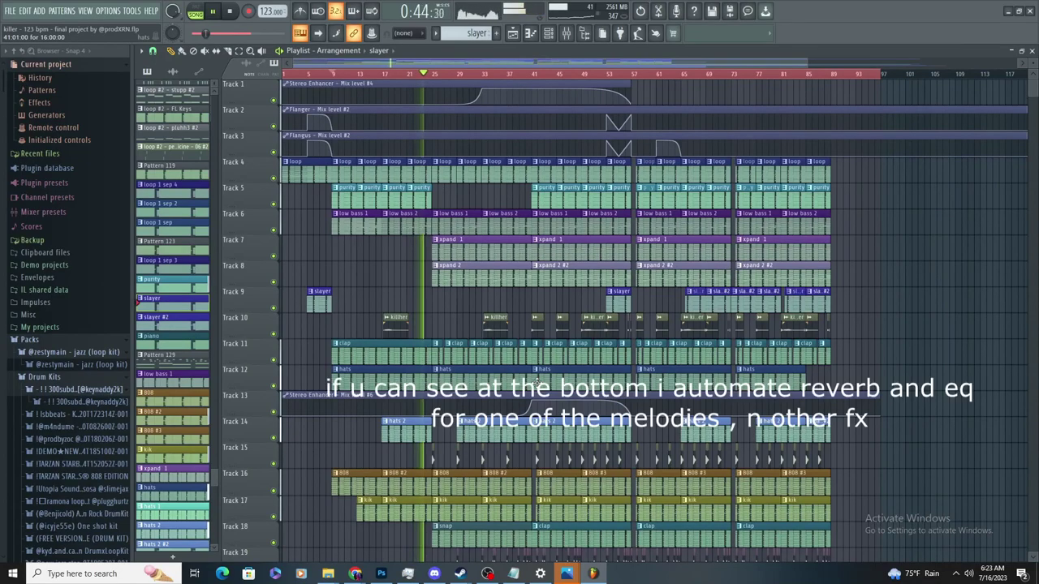
{"action": "scroll", "coordinate": [537, 384], "scroll_direction": "down", "scroll_amount": 5}
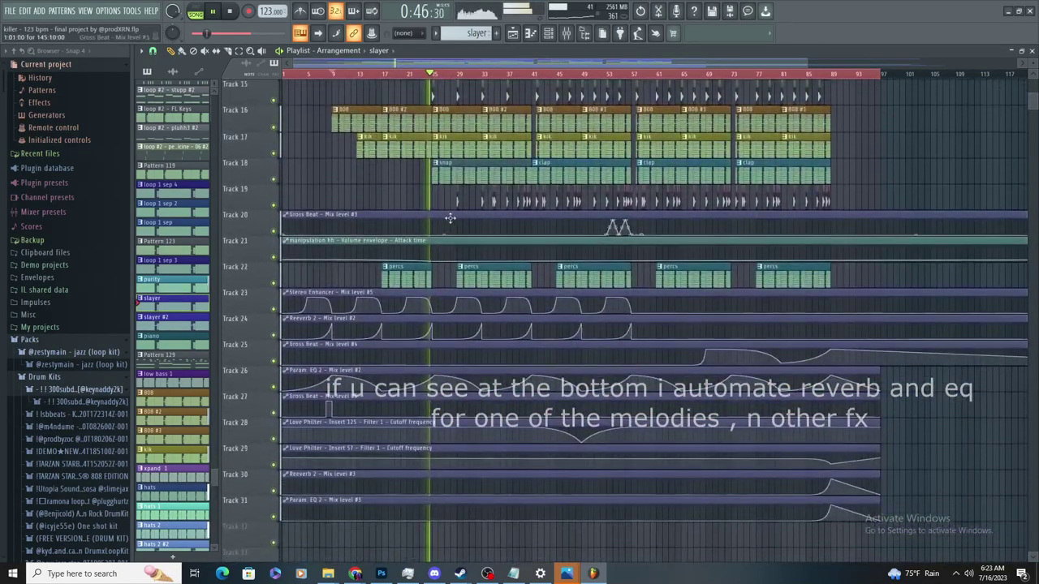
{"action": "scroll", "coordinate": [553, 214], "scroll_direction": "up", "scroll_amount": 5}
{"action": "scroll", "coordinate": [490, 193], "scroll_direction": "up", "scroll_amount": 5}
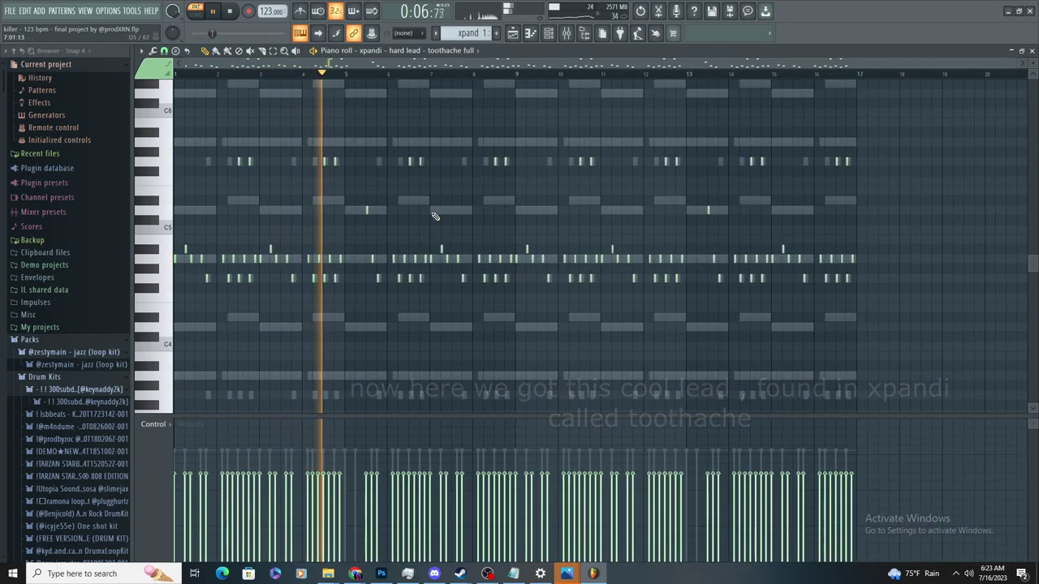
Solo the xpand 1 and xpand 2 clips on Tracks 7 and 8 and play the toothache full #2 notes of the xpand 2 pattern
{"action": "left_click", "coordinate": [520, 36]}
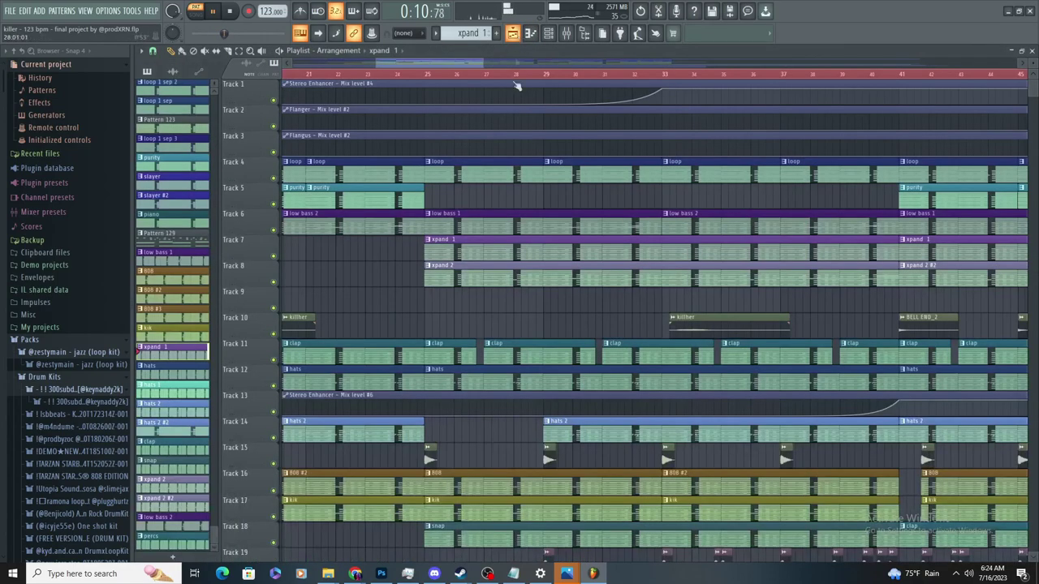
{"action": "right_click", "coordinate": [273, 257]}
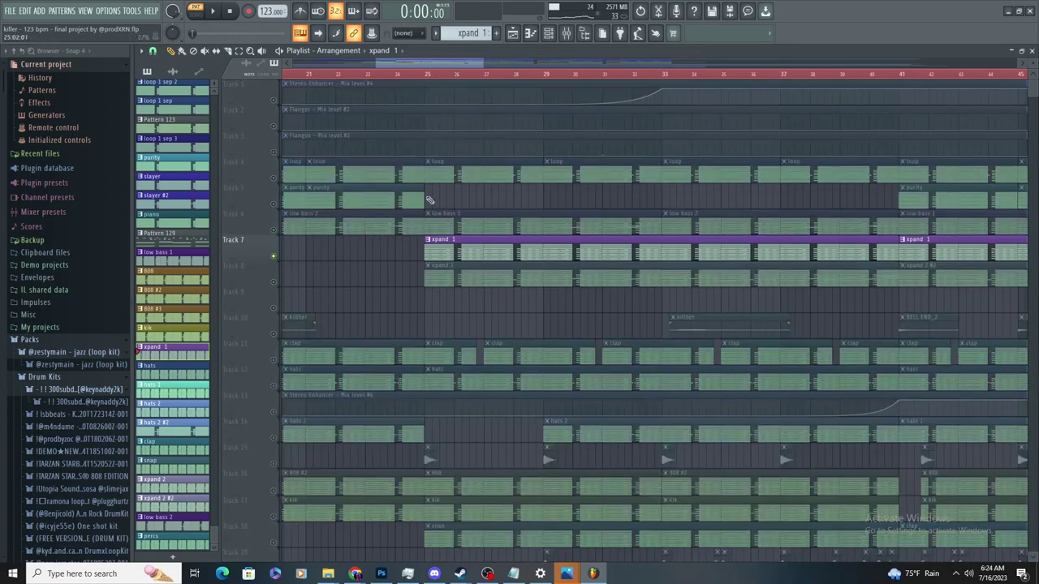
{"action": "left_click", "coordinate": [274, 284]}
{"action": "key", "text": "F7"}
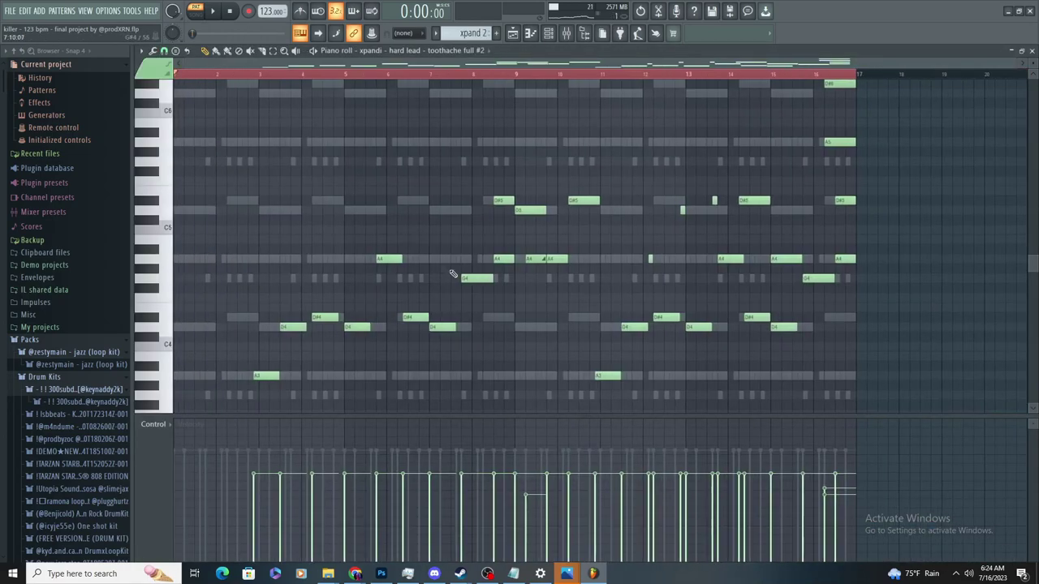
{"action": "key", "text": "space"}
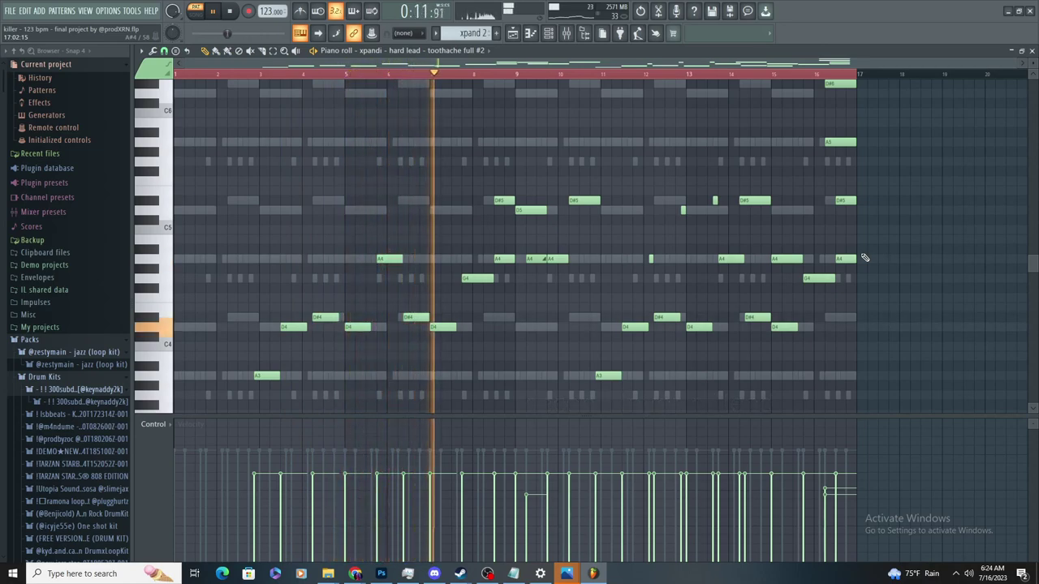
Find the xpandi - hard lead - toothache full #2 channel and inspect its volume envelope and sample settings
{"action": "left_click", "coordinate": [548, 33]}
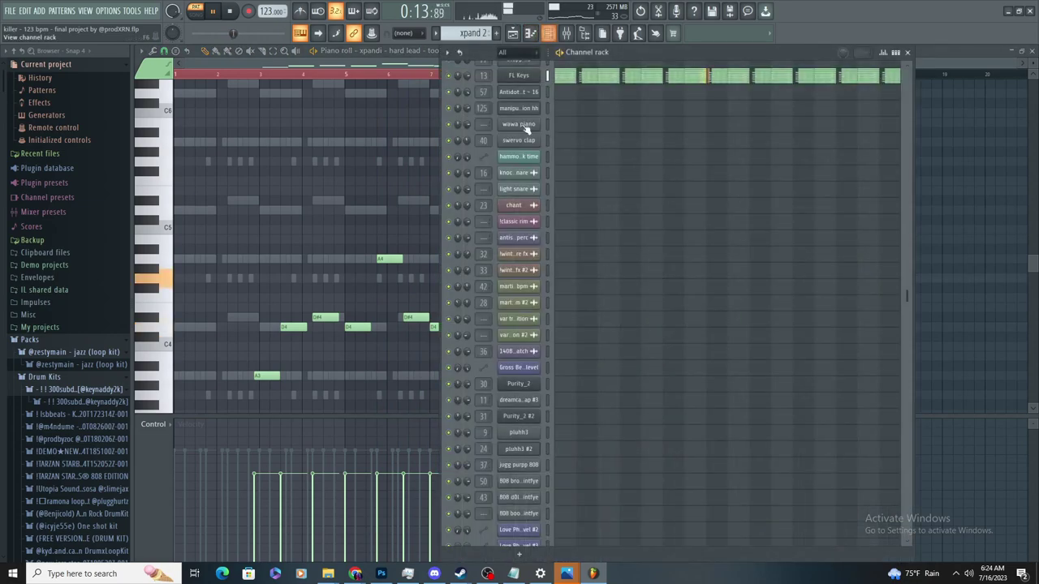
{"action": "scroll", "coordinate": [527, 127], "scroll_direction": "up", "scroll_amount": 3}
{"action": "scroll", "coordinate": [532, 189], "scroll_direction": "down", "scroll_amount": 10}
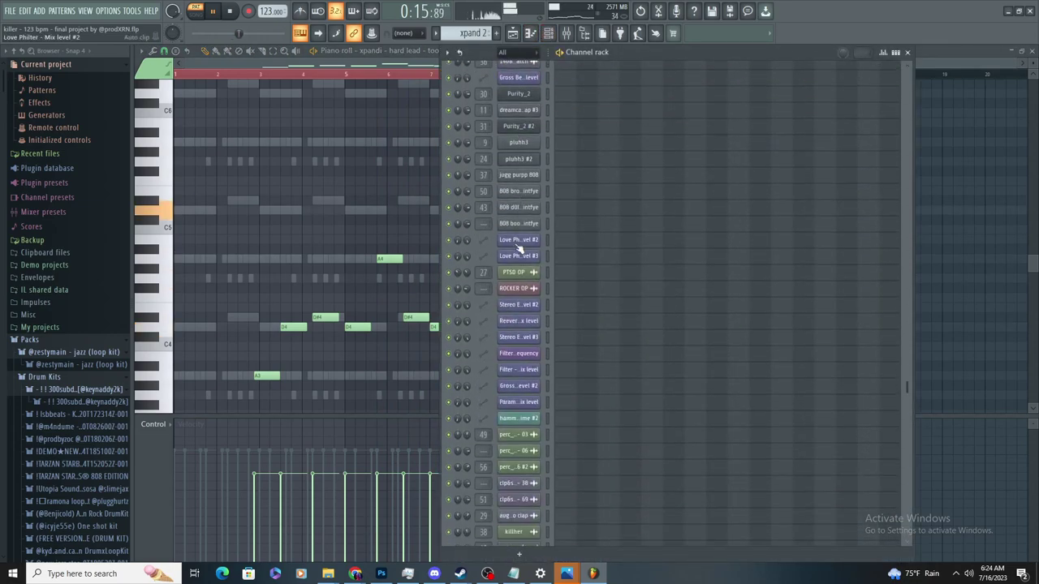
{"action": "scroll", "coordinate": [519, 250], "scroll_direction": "up", "scroll_amount": 10}
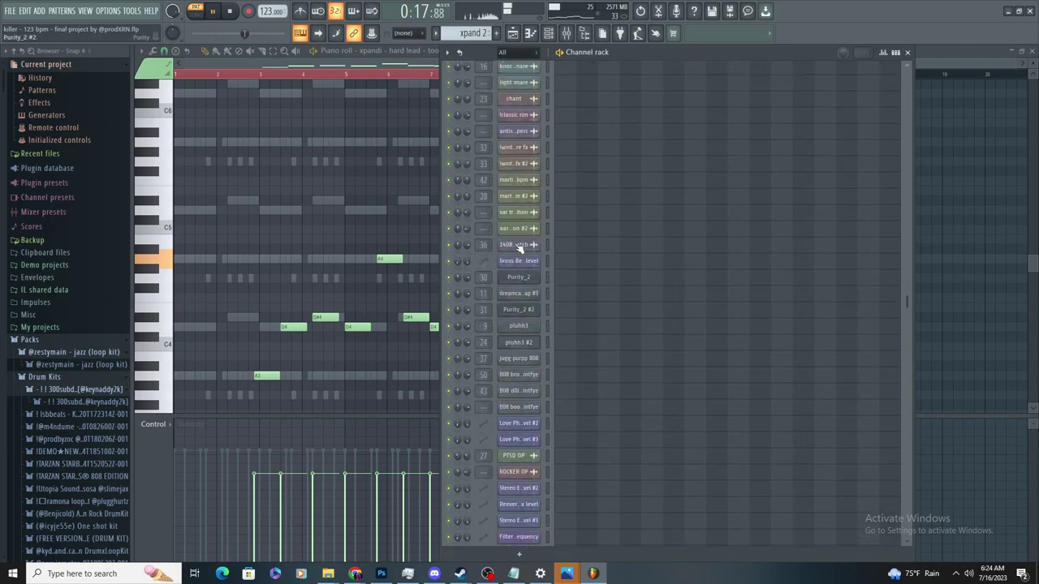
{"action": "left_click", "coordinate": [524, 238]}
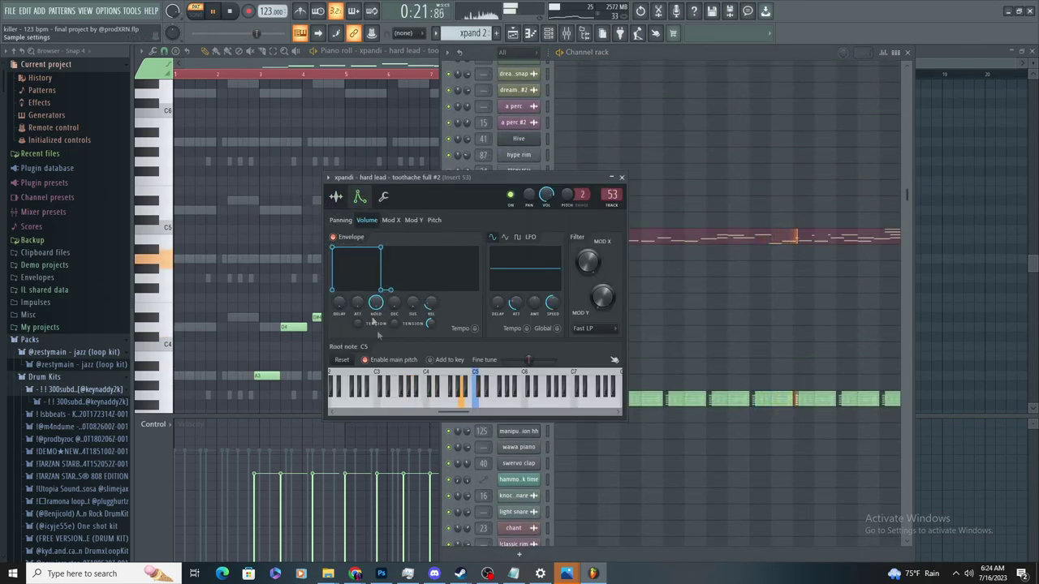
{"action": "left_click", "coordinate": [336, 197]}
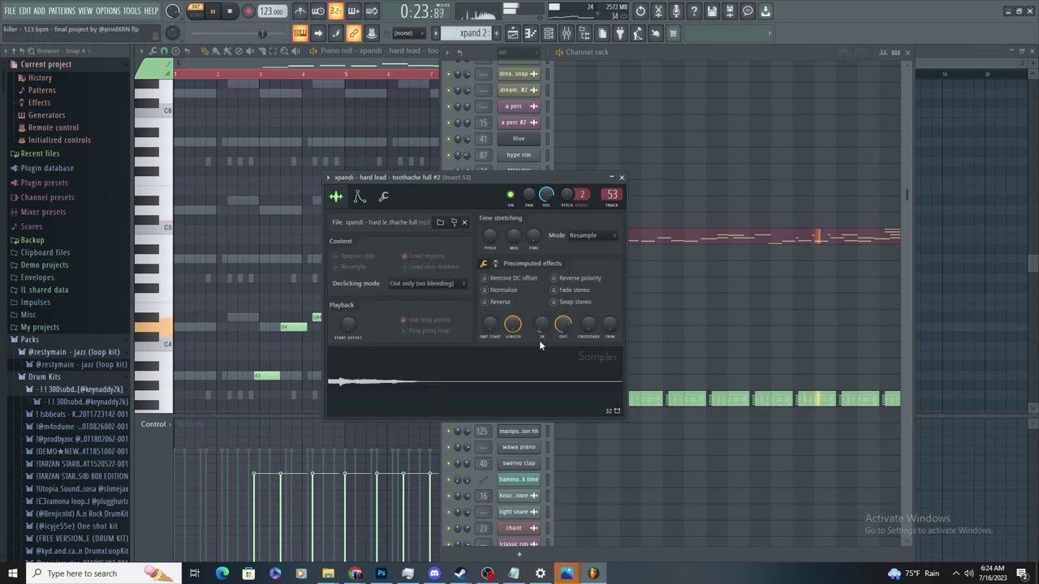
{"action": "left_click", "coordinate": [400, 63]}
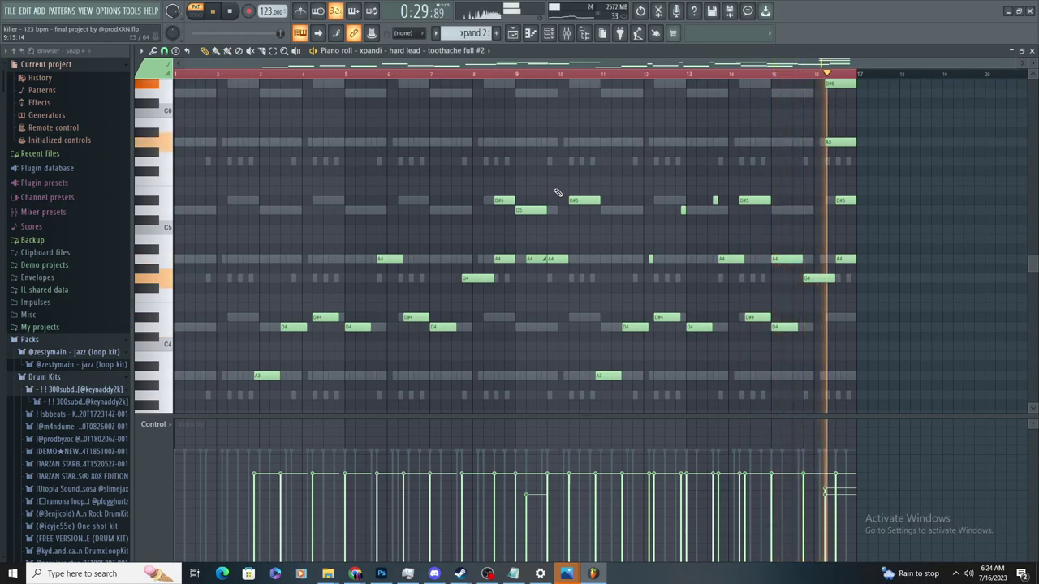
Return to the playlist, play the soloed xpand 1 and xpand 2 clips together, and undo the last clip shift
{"action": "scroll", "coordinate": [810, 200], "scroll_direction": "up", "scroll_amount": 3}
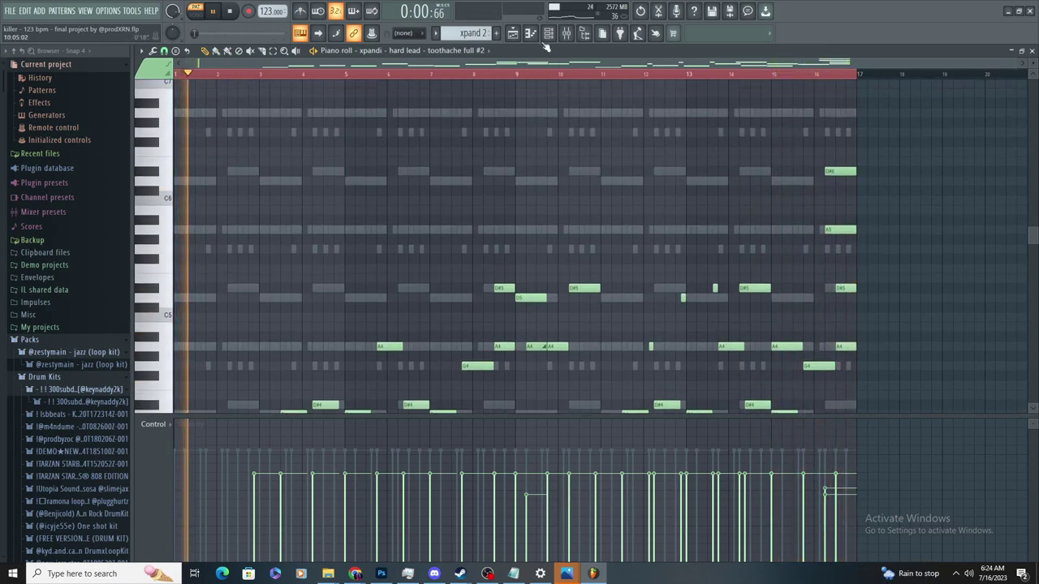
{"action": "key", "text": "space"}
{"action": "left_click", "coordinate": [519, 35]}
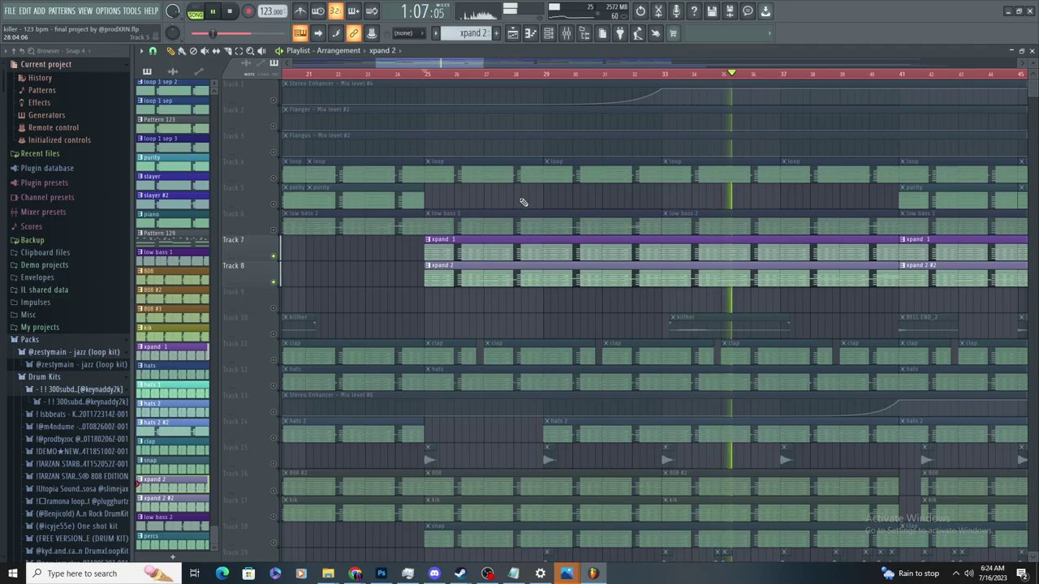
{"action": "scroll", "coordinate": [494, 162], "scroll_direction": "up", "scroll_amount": 3}
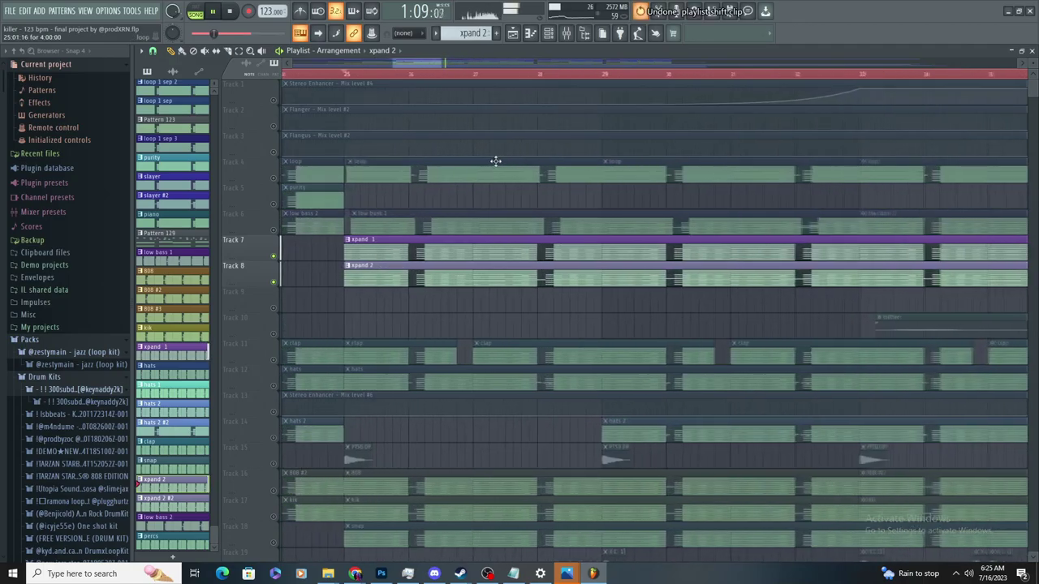
{"action": "key", "text": "ctrl+z"}
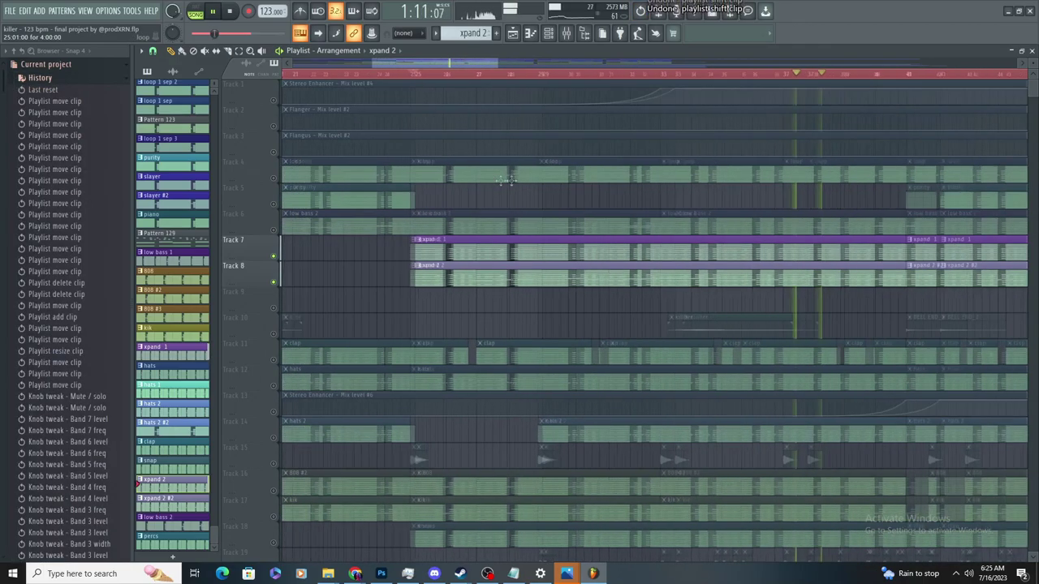
Review the xpandi - hard lead - toothache full notes of the xpand 1 pattern and return to the playlist
{"action": "double_click", "coordinate": [654, 241]}
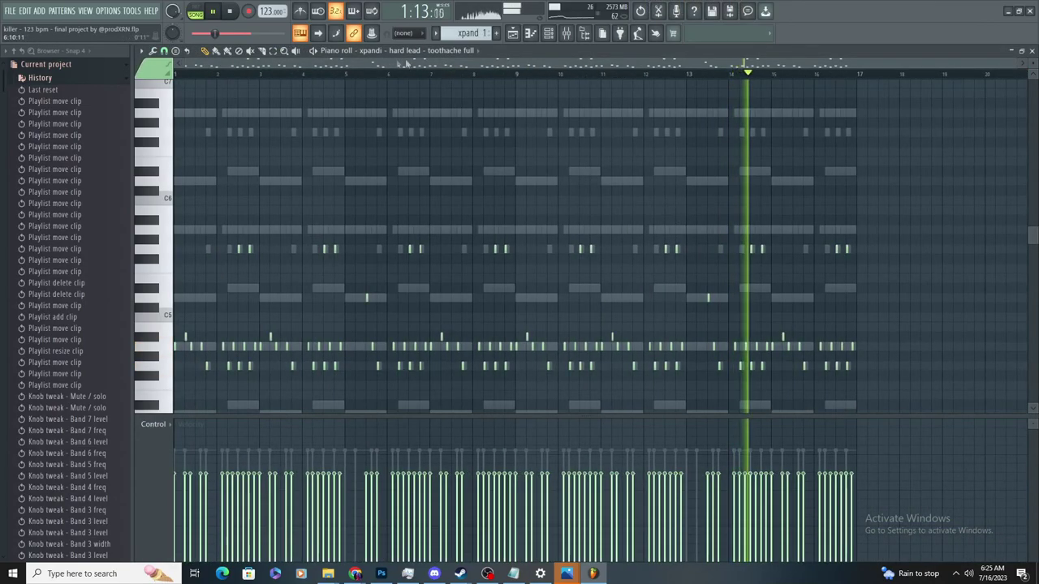
{"action": "left_click", "coordinate": [359, 50]}
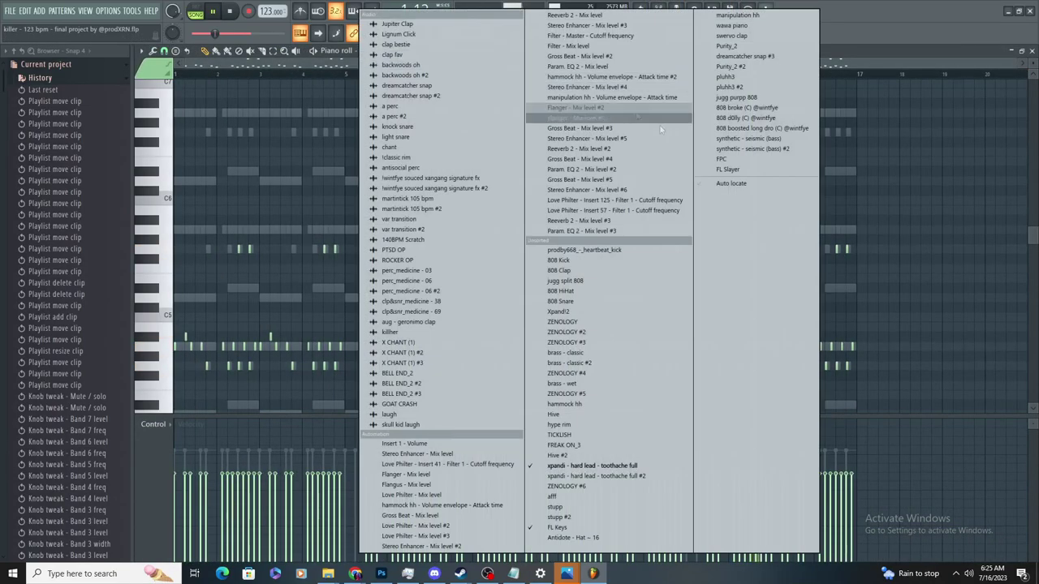
{"action": "left_click", "coordinate": [589, 466]}
{"action": "key", "text": "F5"}
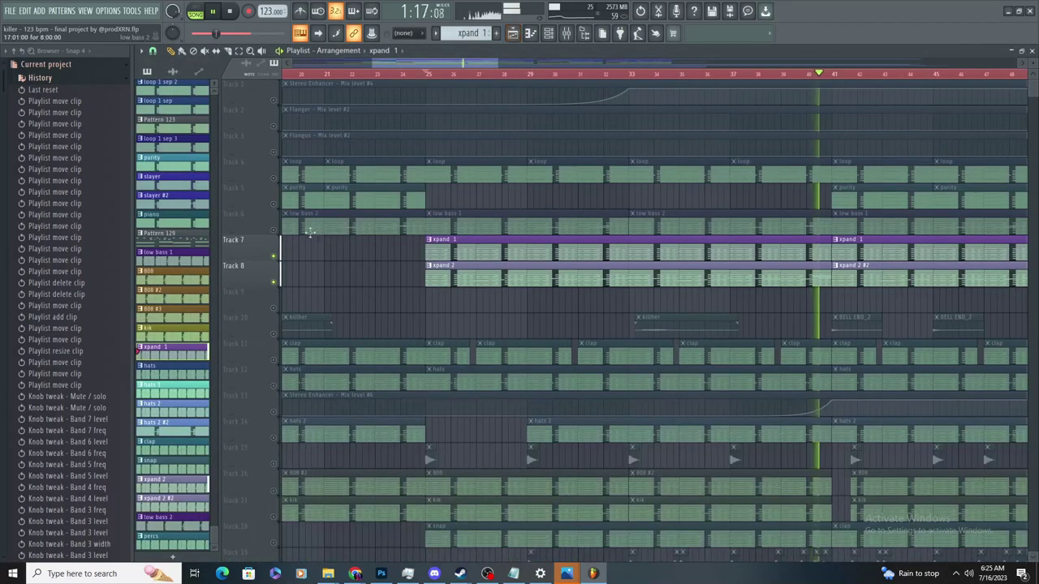
Unmute Tracks 4, 5, 6 and 10 to play the loop, purity, low bass and percussion clips with the xpand leads
{"action": "left_click", "coordinate": [273, 178]}
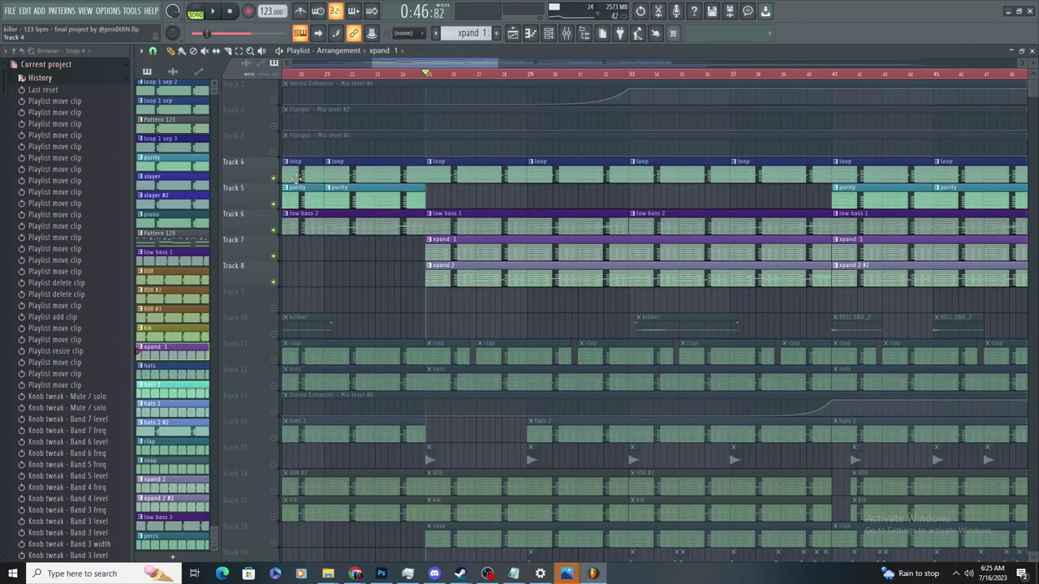
{"action": "scroll", "coordinate": [740, 77], "scroll_direction": "down", "scroll_amount": 2}
{"action": "scroll", "coordinate": [733, 81], "scroll_direction": "up", "scroll_amount": 2}
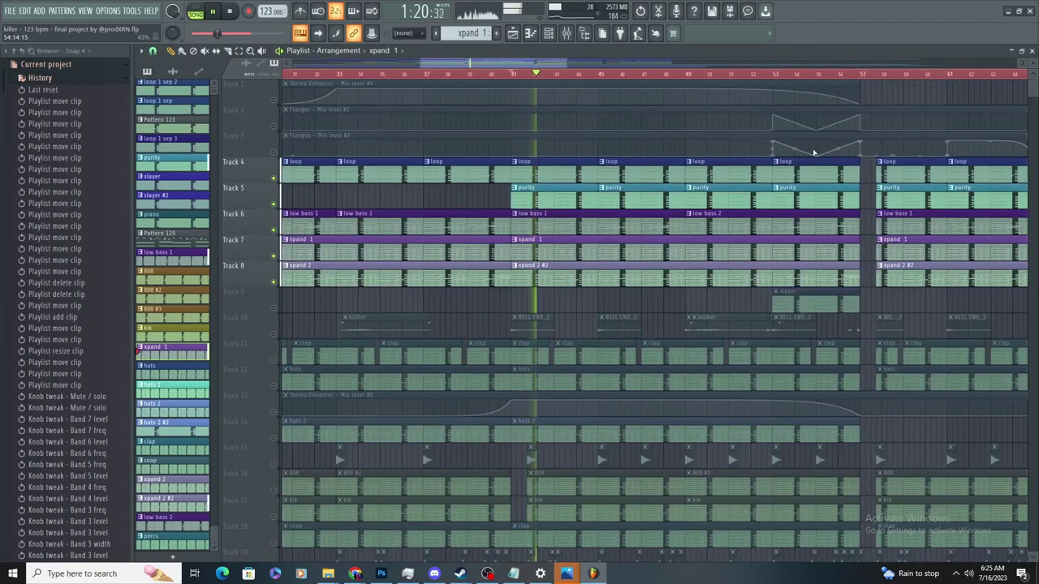
{"action": "left_click", "coordinate": [271, 334]}
{"action": "scroll", "coordinate": [604, 344], "scroll_direction": "up", "scroll_amount": 3}
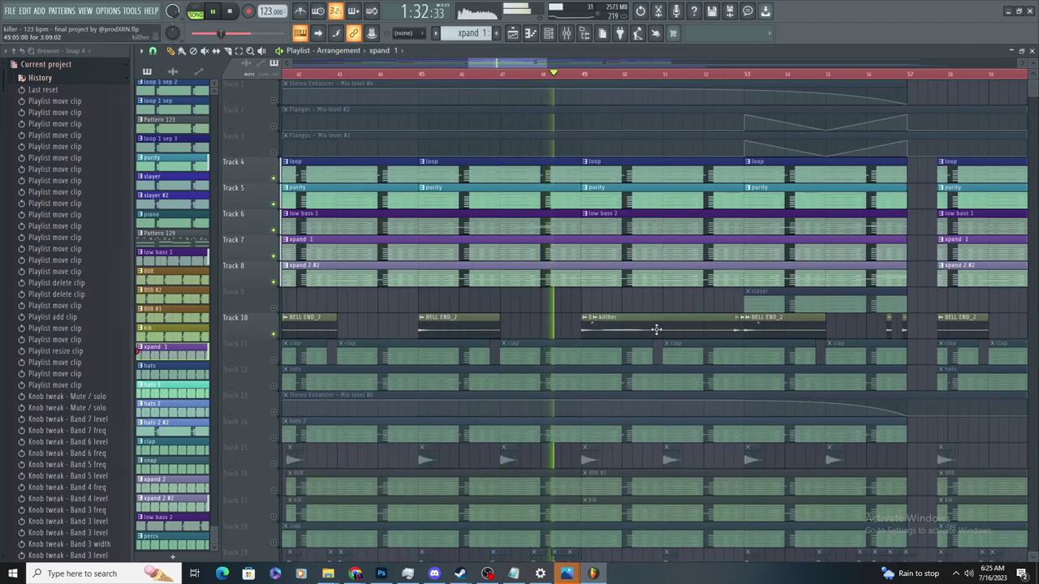
Inspect the killher audio clip's sample settings, close them, and bring the PTSD OP clips on Track 15 into playback
{"action": "double_click", "coordinate": [586, 328]}
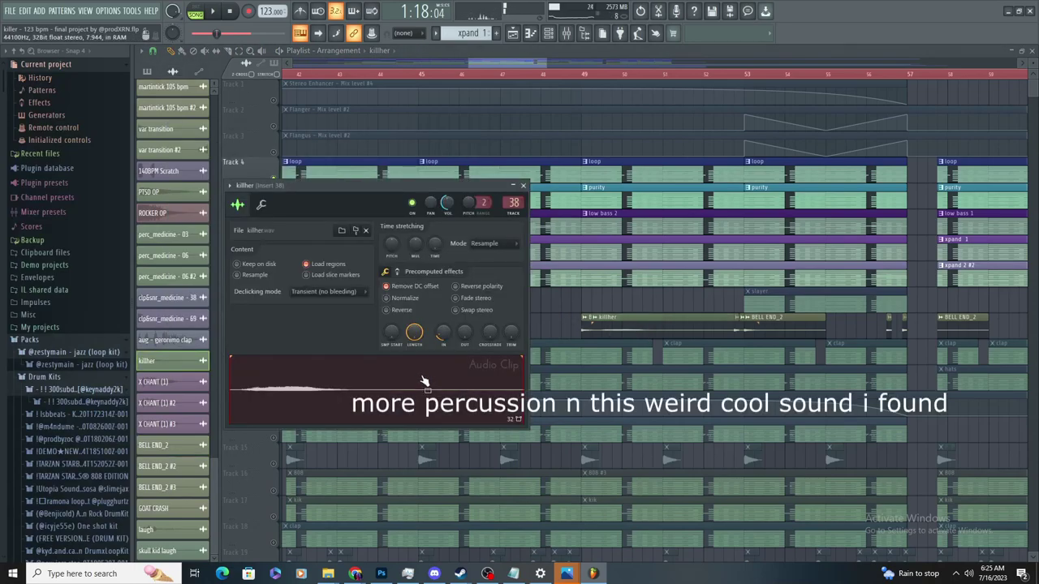
{"action": "scroll", "coordinate": [731, 243], "scroll_direction": "down", "scroll_amount": 5}
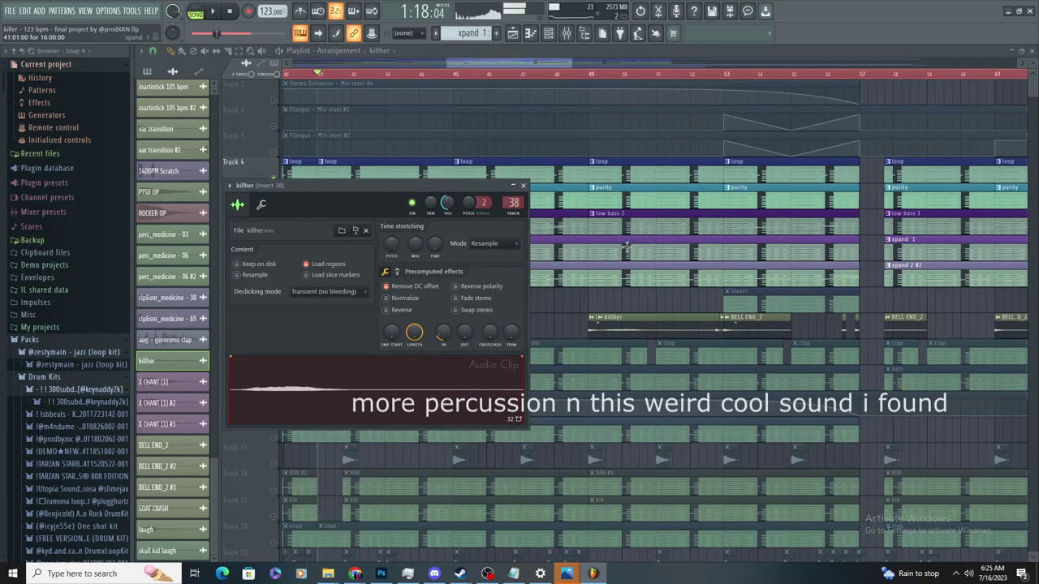
{"action": "key", "text": "Escape"}
{"action": "scroll", "coordinate": [599, 149], "scroll_direction": "up", "scroll_amount": 4}
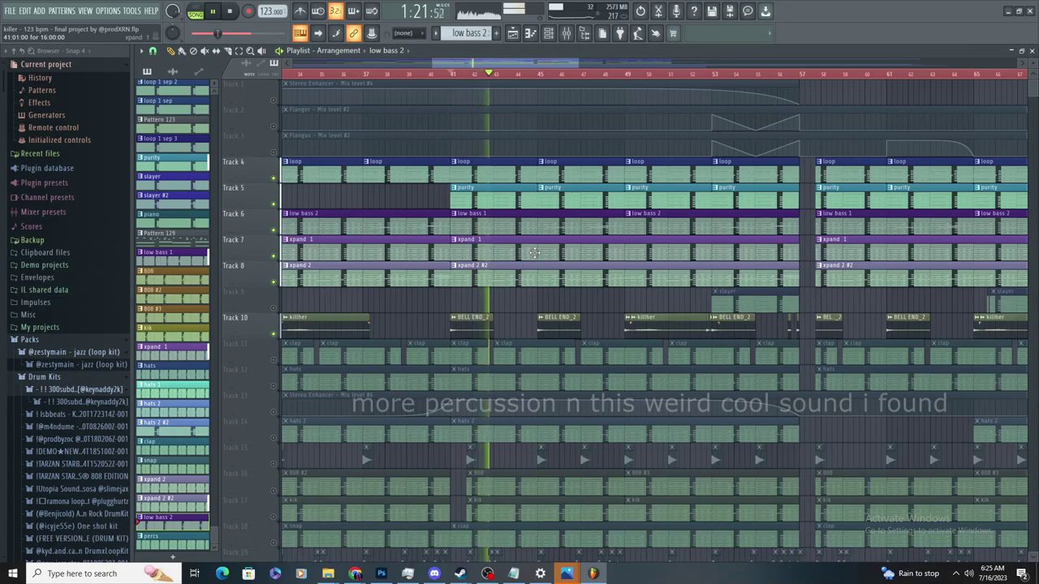
{"action": "scroll", "coordinate": [533, 467], "scroll_direction": "up", "scroll_amount": 6}
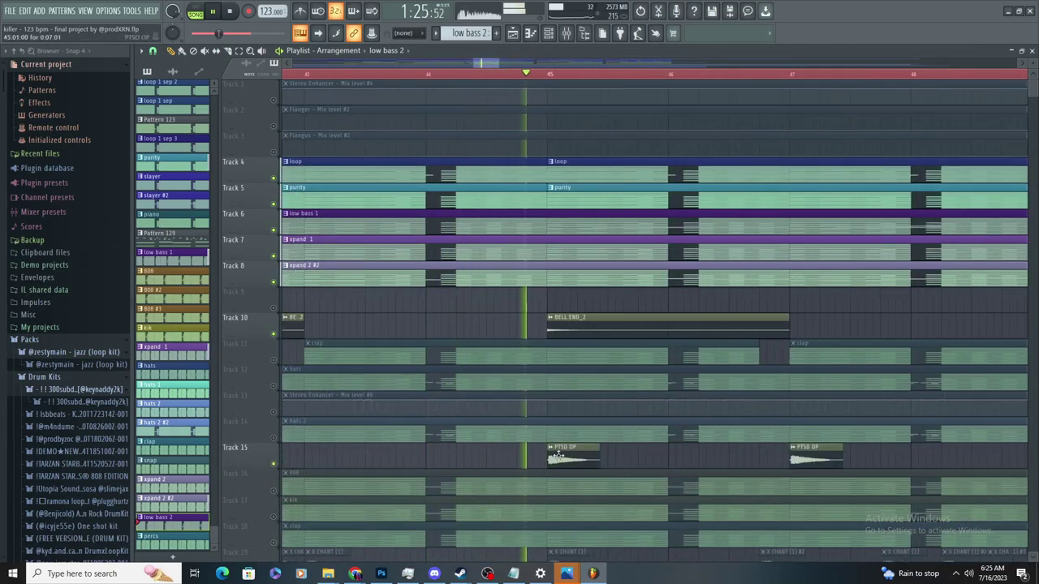
Bring the chant and open hat clips on Track 19 into playback with the other layers
{"action": "scroll", "coordinate": [714, 438], "scroll_direction": "down", "scroll_amount": 5}
{"action": "scroll", "coordinate": [744, 418], "scroll_direction": "up", "scroll_amount": 3}
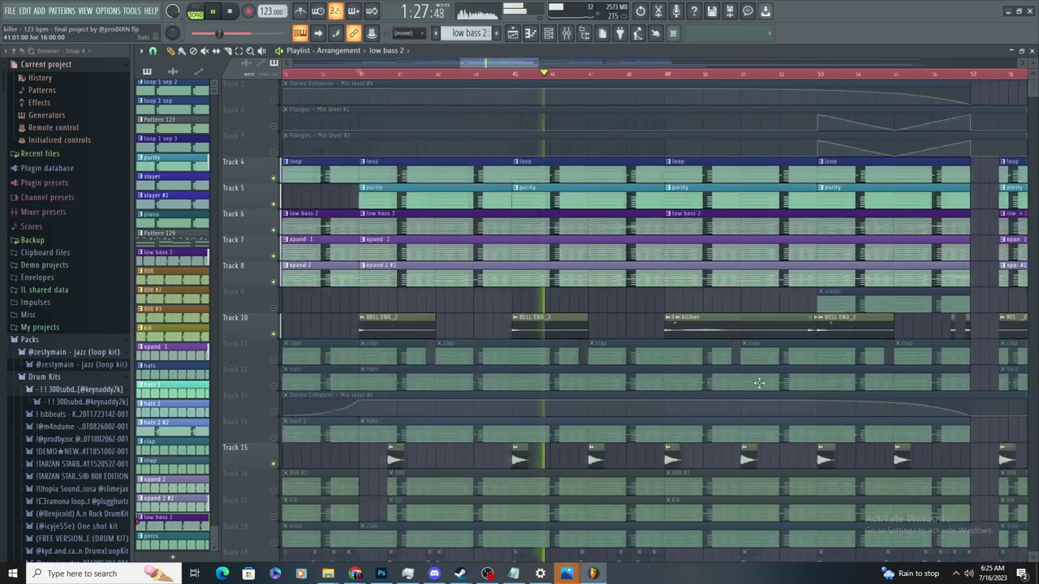
{"action": "scroll", "coordinate": [308, 443], "scroll_direction": "down", "scroll_amount": 4}
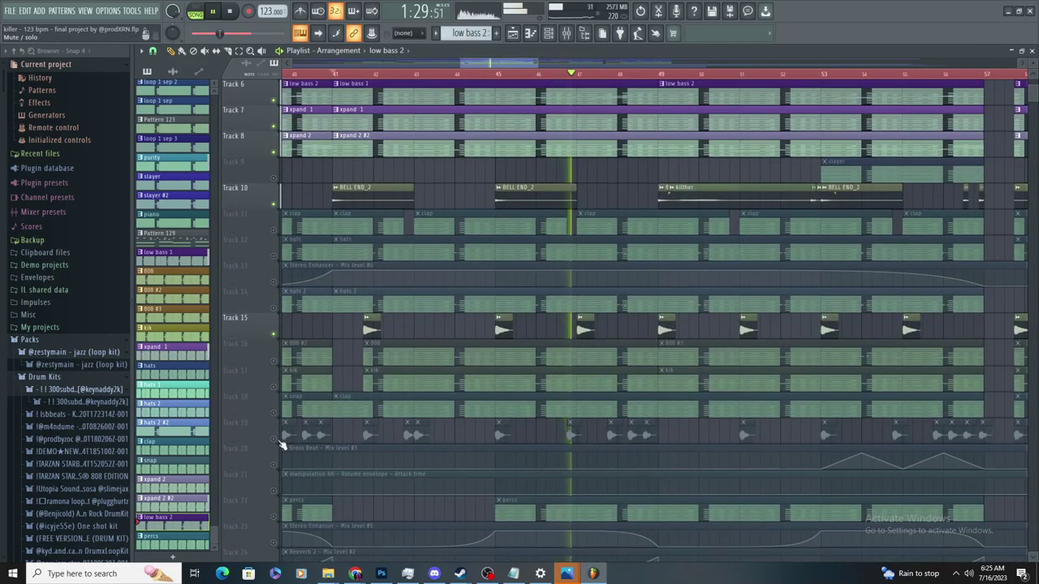
{"action": "scroll", "coordinate": [586, 414], "scroll_direction": "up", "scroll_amount": 4}
{"action": "scroll", "coordinate": [587, 444], "scroll_direction": "down", "scroll_amount": 5}
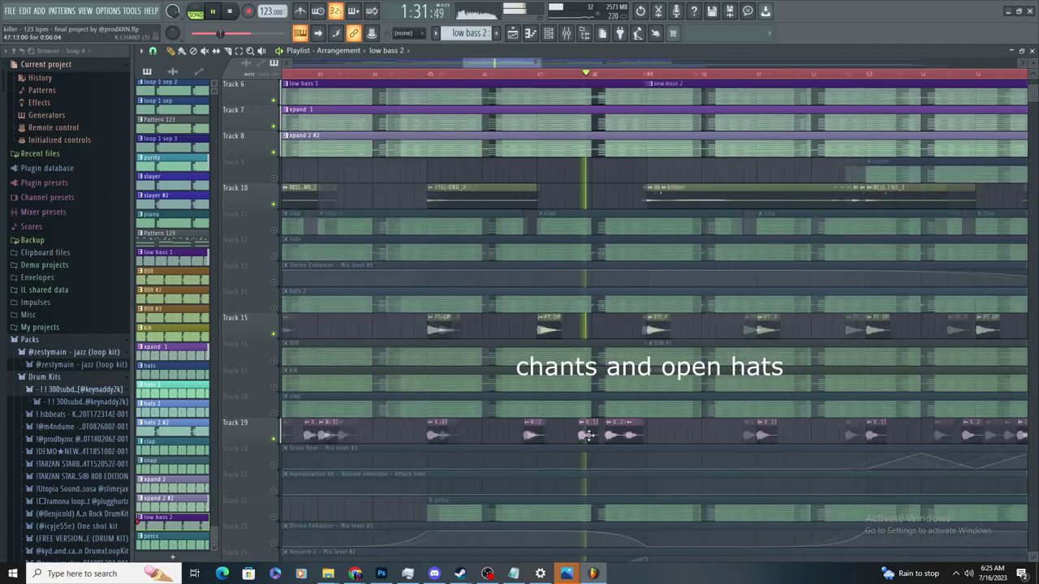
{"action": "scroll", "coordinate": [692, 288], "scroll_direction": "up", "scroll_amount": 2}
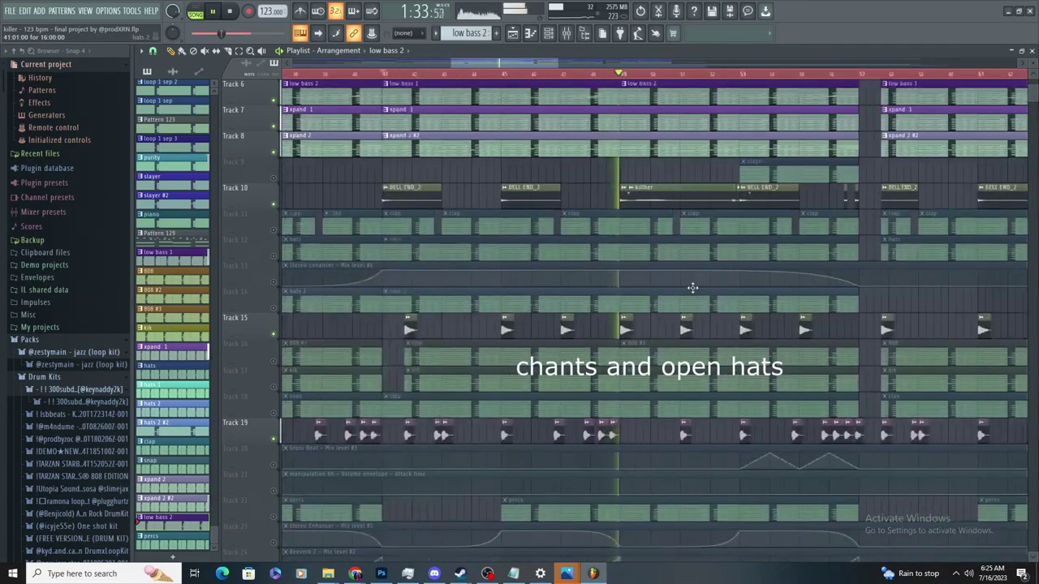
{"action": "scroll", "coordinate": [694, 280], "scroll_direction": "down", "scroll_amount": 2}
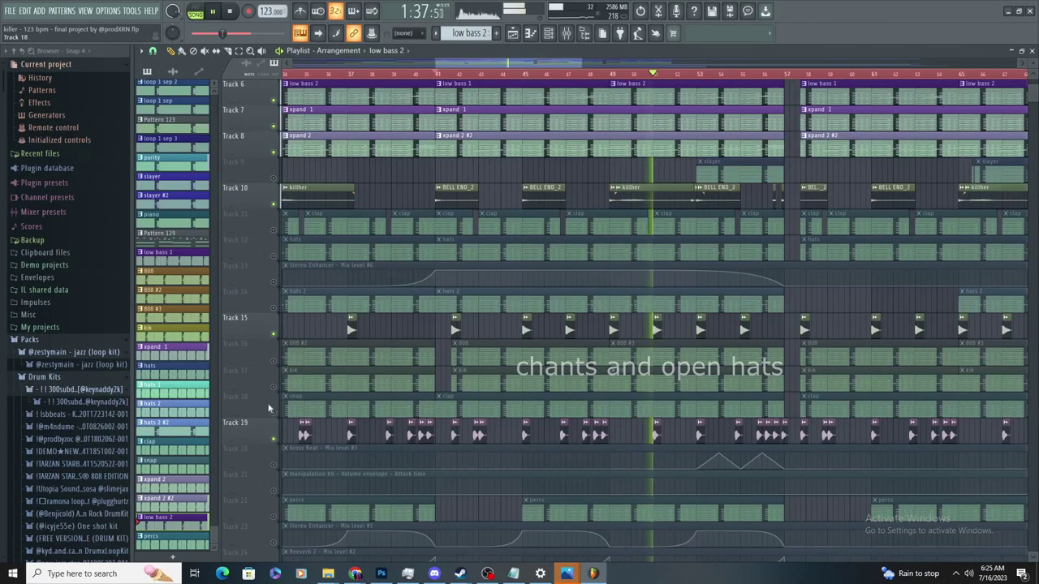
Unmute Track 18 to add the snap and clap clips to the layered playback
{"action": "scroll", "coordinate": [644, 414], "scroll_direction": "up", "scroll_amount": 2}
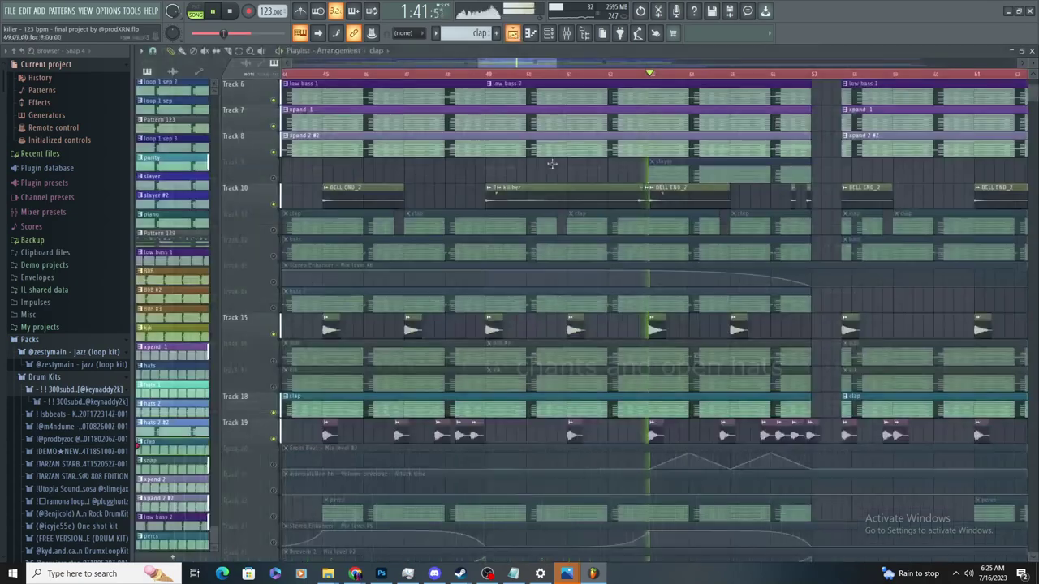
{"action": "scroll", "coordinate": [487, 325], "scroll_direction": "down", "scroll_amount": 1}
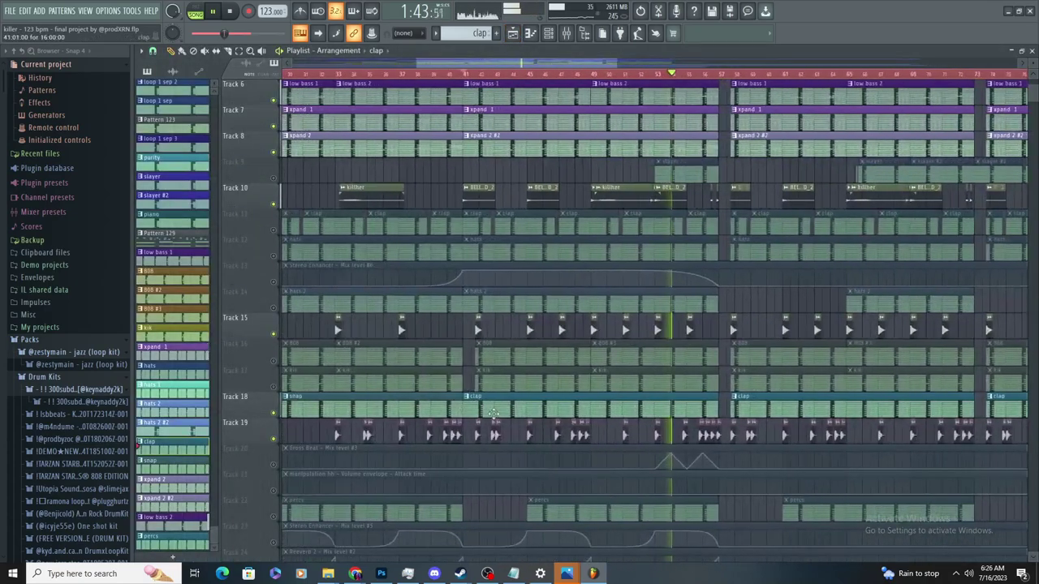
{"action": "scroll", "coordinate": [446, 394], "scroll_direction": "down", "scroll_amount": 1}
Play the snap pattern's dreamcatcher snap #3 notes on their own in the piano roll and return to the playlist
{"action": "left_click", "coordinate": [398, 406]}
{"action": "double_click", "coordinate": [398, 406]}
{"action": "left_click", "coordinate": [381, 50]}
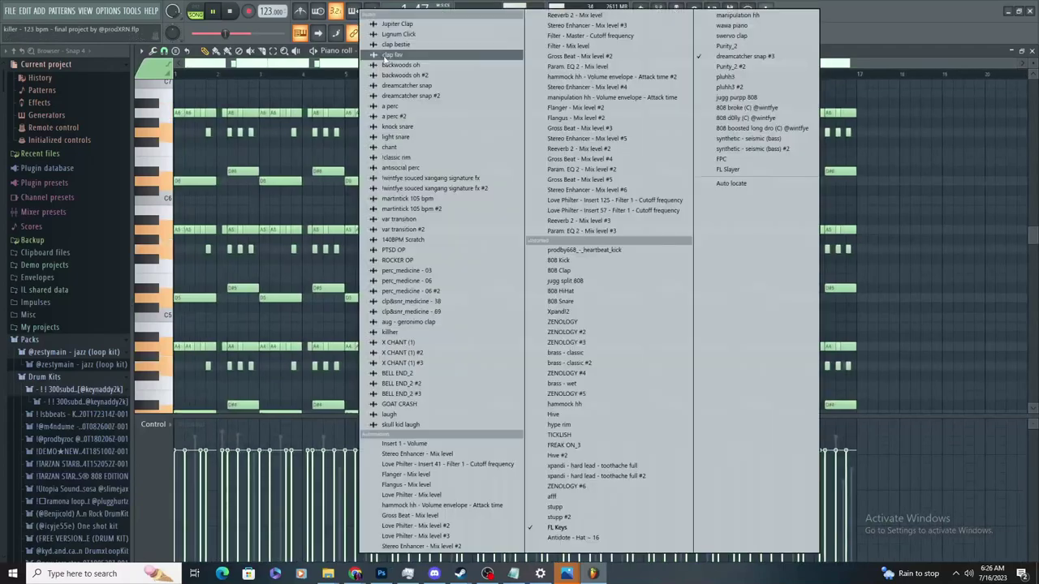
{"action": "left_click", "coordinate": [777, 58]}
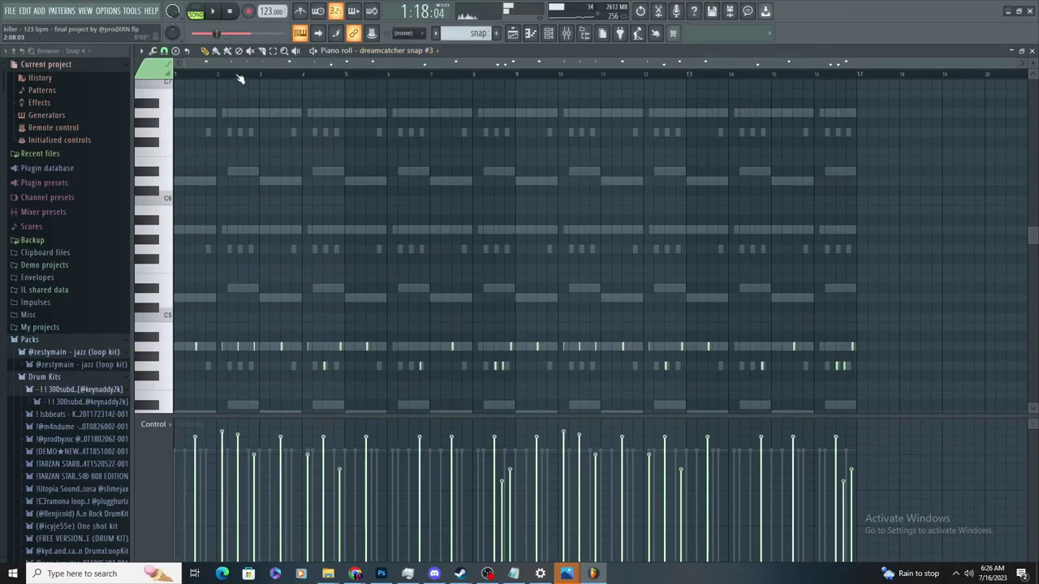
{"action": "left_click", "coordinate": [185, 12]}
{"action": "key", "text": "space"}
{"action": "scroll", "coordinate": [194, 181], "scroll_direction": "up", "scroll_amount": 2}
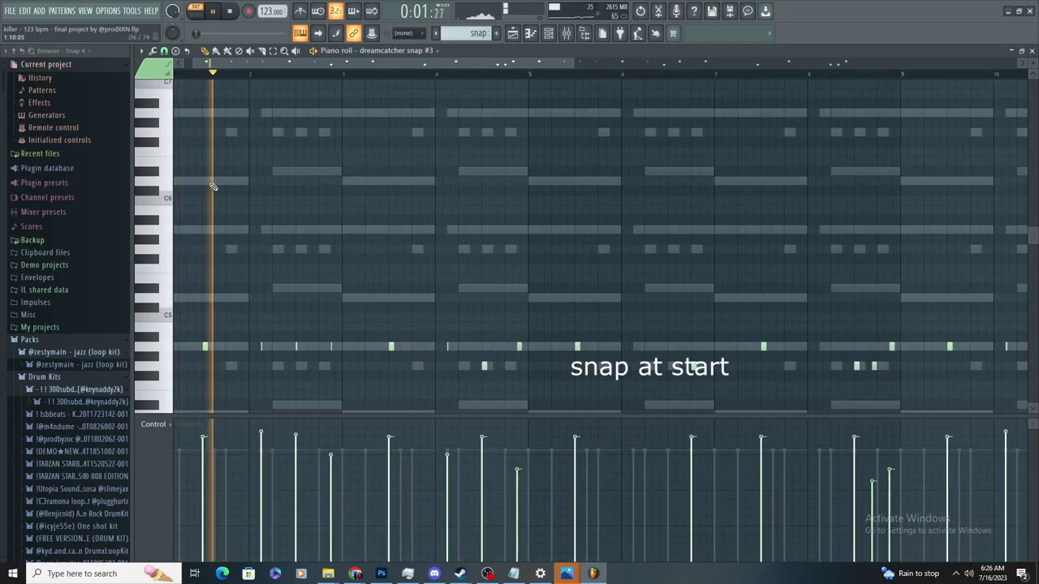
{"action": "key", "text": "F5"}
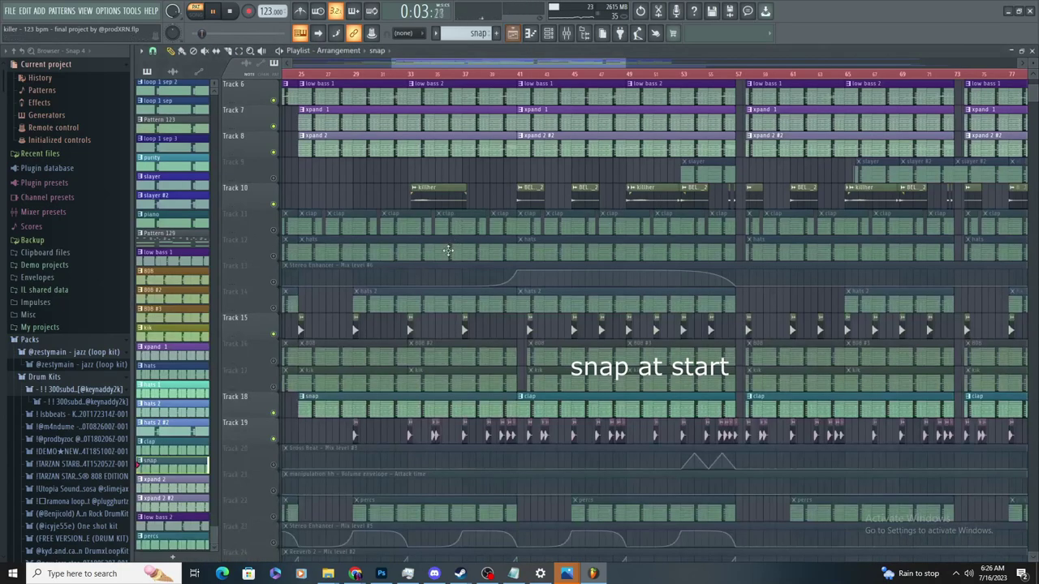
Switch back to song playback and play the arrangement from the snap clip's start at bar 25
{"action": "scroll", "coordinate": [294, 195], "scroll_direction": "up", "scroll_amount": 1}
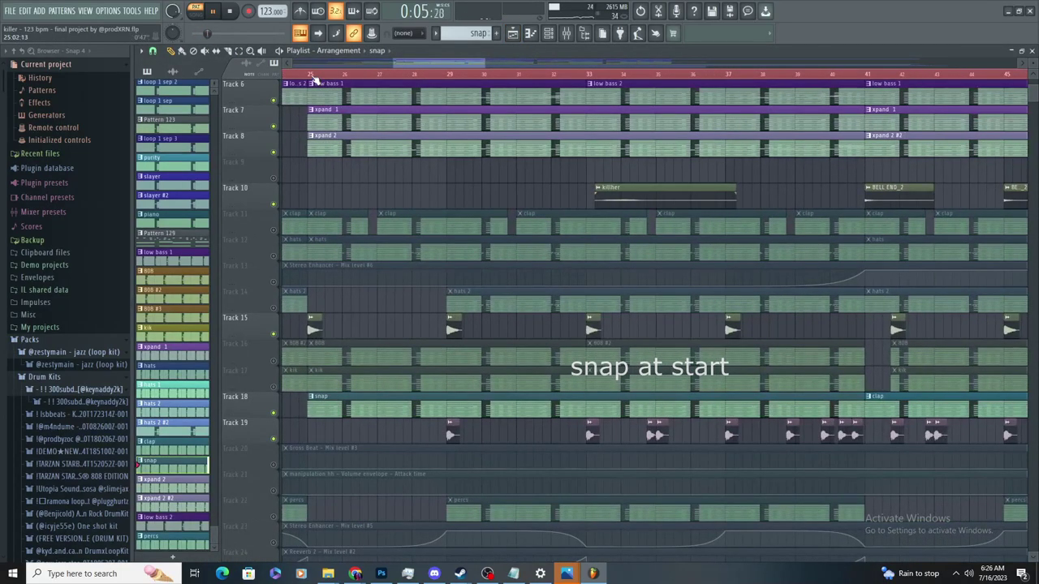
{"action": "key", "text": "l"}
{"action": "scroll", "coordinate": [343, 244], "scroll_direction": "up", "scroll_amount": 5}
{"action": "scroll", "coordinate": [497, 323], "scroll_direction": "down", "scroll_amount": 6}
{"action": "scroll", "coordinate": [523, 267], "scroll_direction": "down", "scroll_amount": 4}
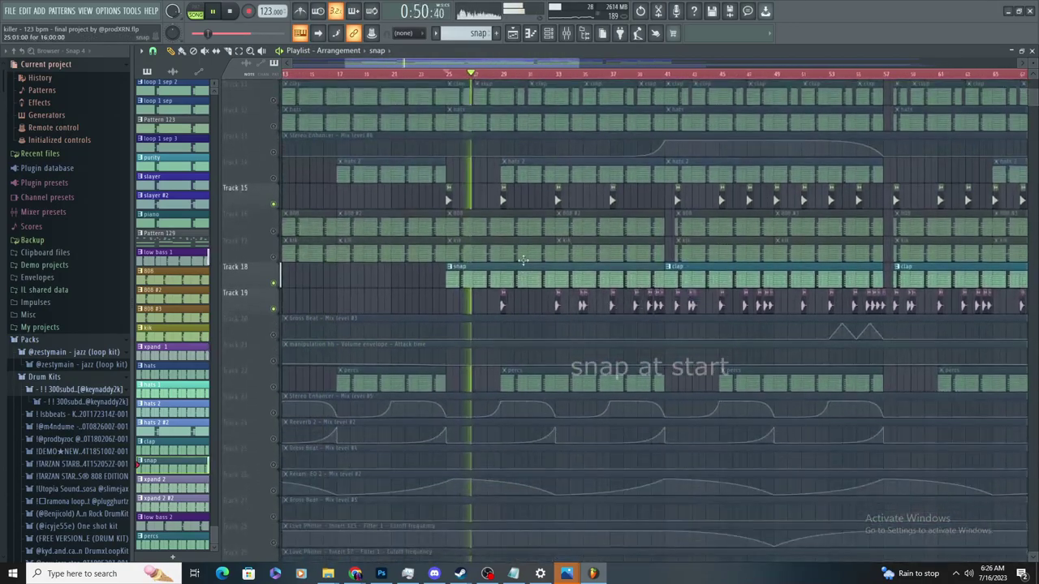
{"action": "scroll", "coordinate": [535, 221], "scroll_direction": "up", "scroll_amount": 5}
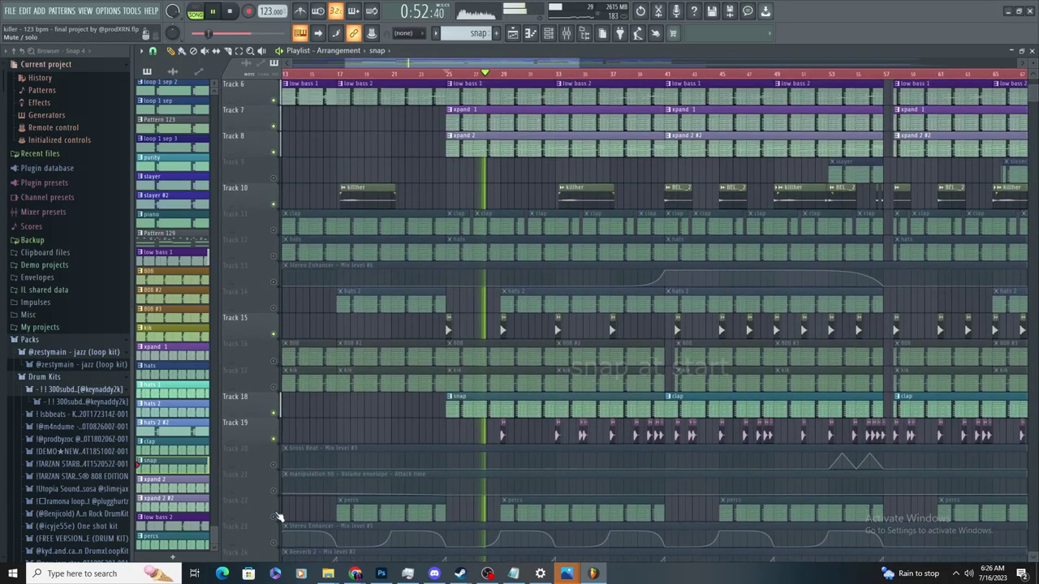
Unmute Track 22 and Track 11 to add the percs and second clap clips to the playback
{"action": "left_click", "coordinate": [275, 516]}
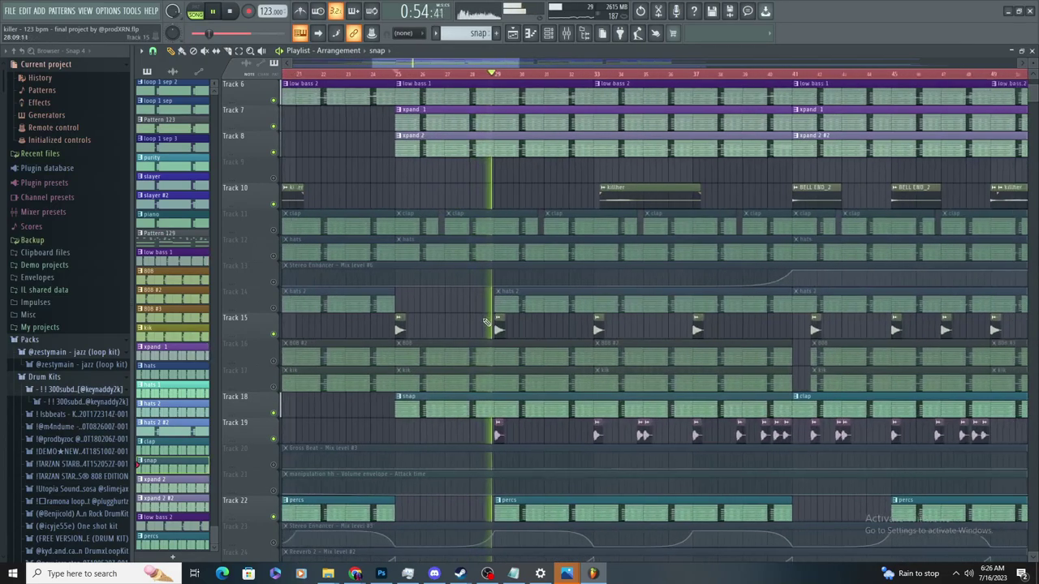
{"action": "scroll", "coordinate": [507, 303], "scroll_direction": "up", "scroll_amount": 3}
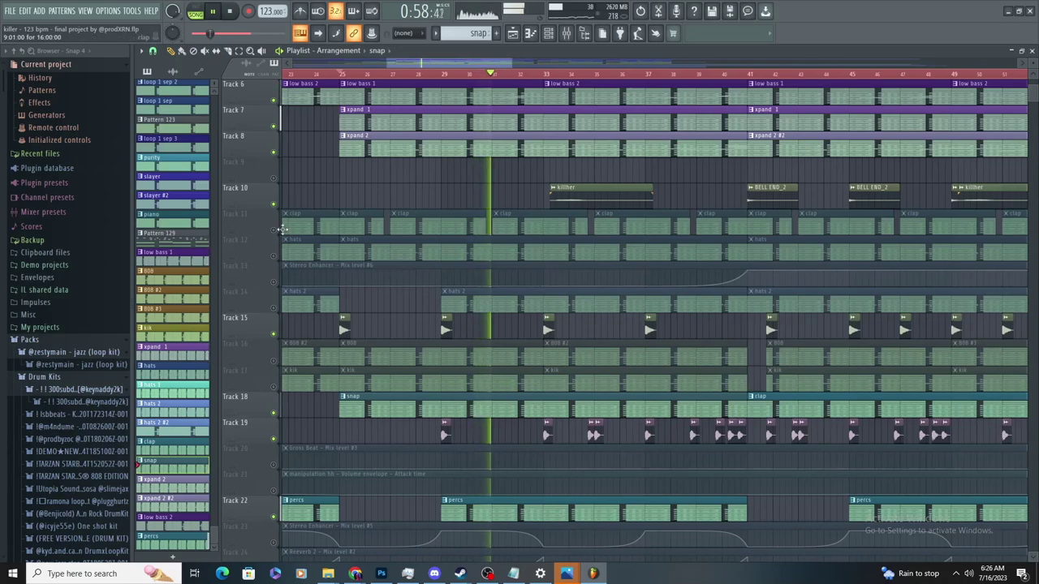
{"action": "left_click", "coordinate": [274, 231]}
{"action": "scroll", "coordinate": [499, 249], "scroll_direction": "down", "scroll_amount": 3}
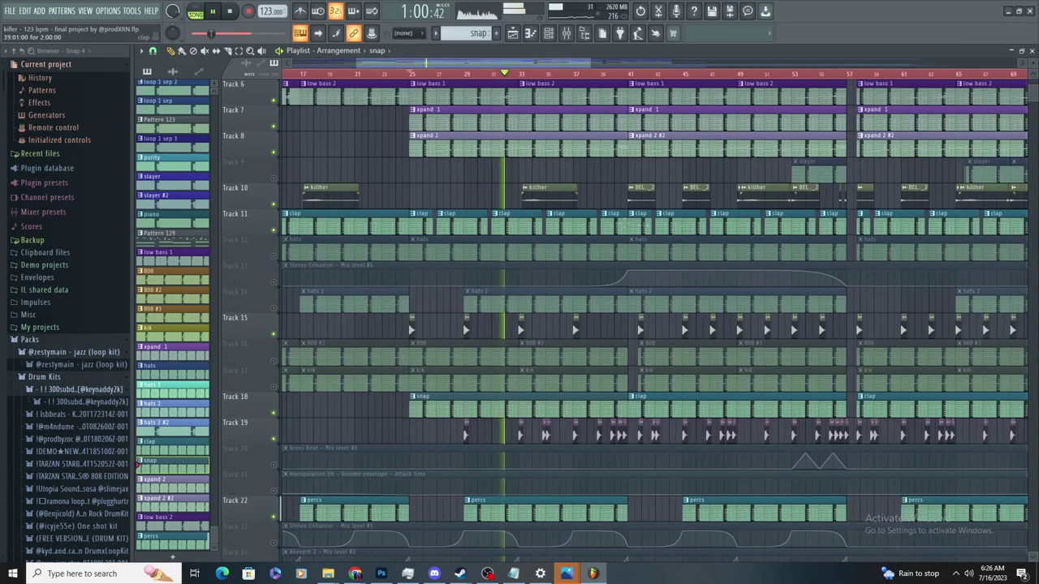
{"action": "scroll", "coordinate": [614, 238], "scroll_direction": "down", "scroll_amount": 2}
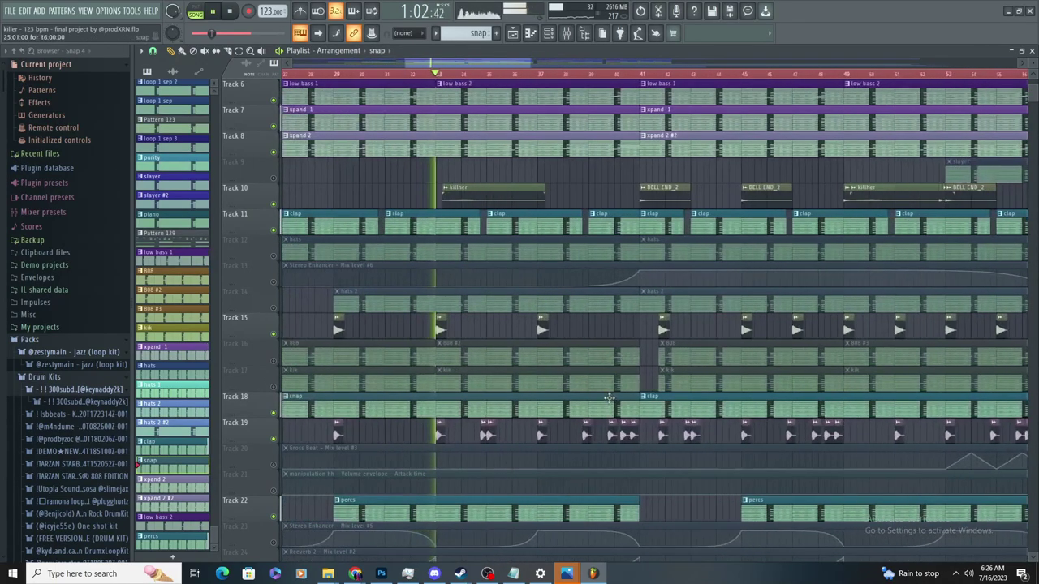
{"action": "scroll", "coordinate": [682, 377], "scroll_direction": "down", "scroll_amount": 3}
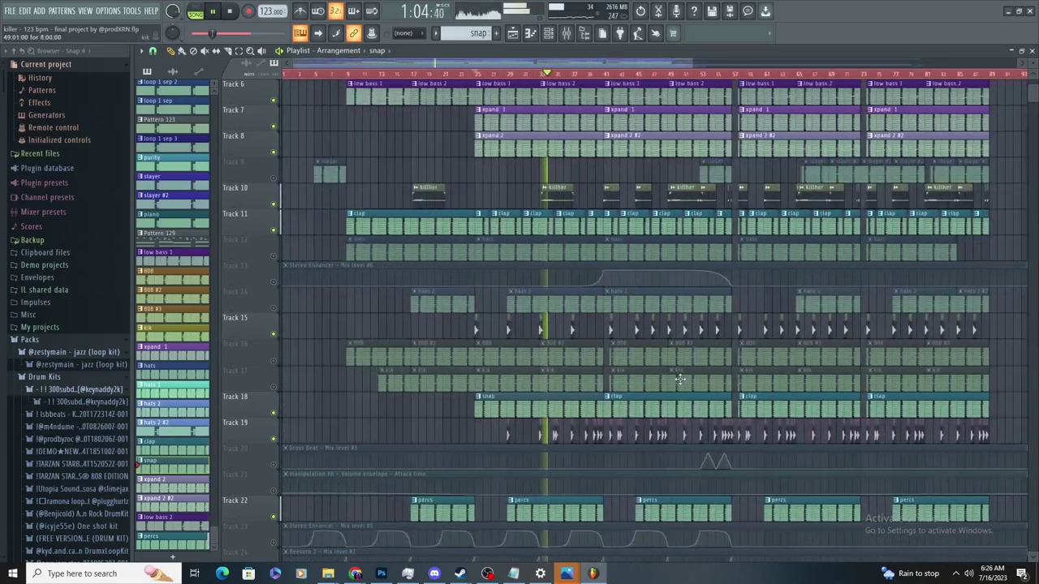
{"action": "scroll", "coordinate": [679, 378], "scroll_direction": "up", "scroll_amount": 3}
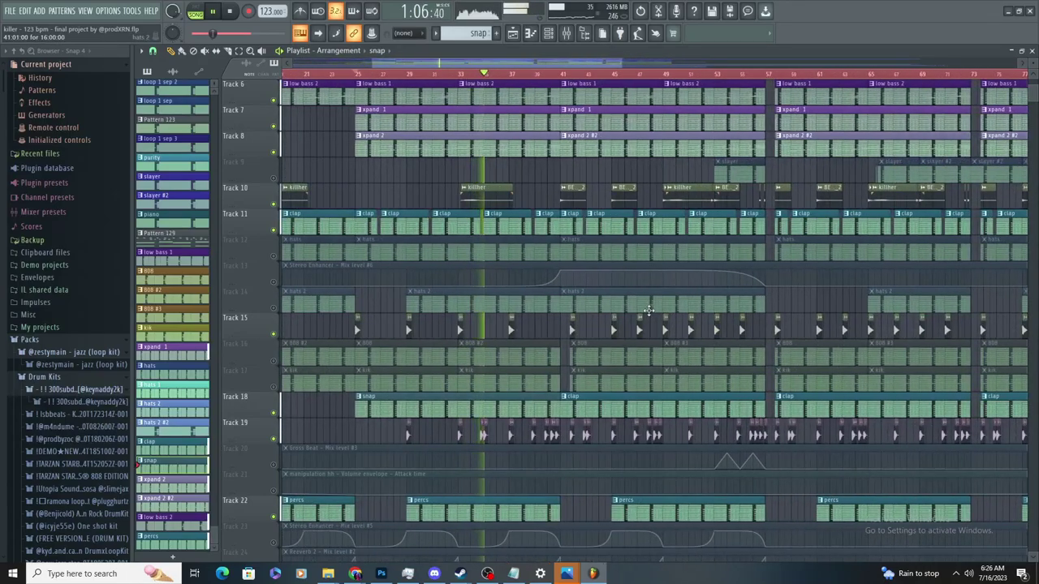
Review the swervo clap notes of the clap pattern on Track 18, return to the playlist, and open the Track 11 clap clip
{"action": "double_click", "coordinate": [595, 401]}
{"action": "left_click", "coordinate": [340, 50]}
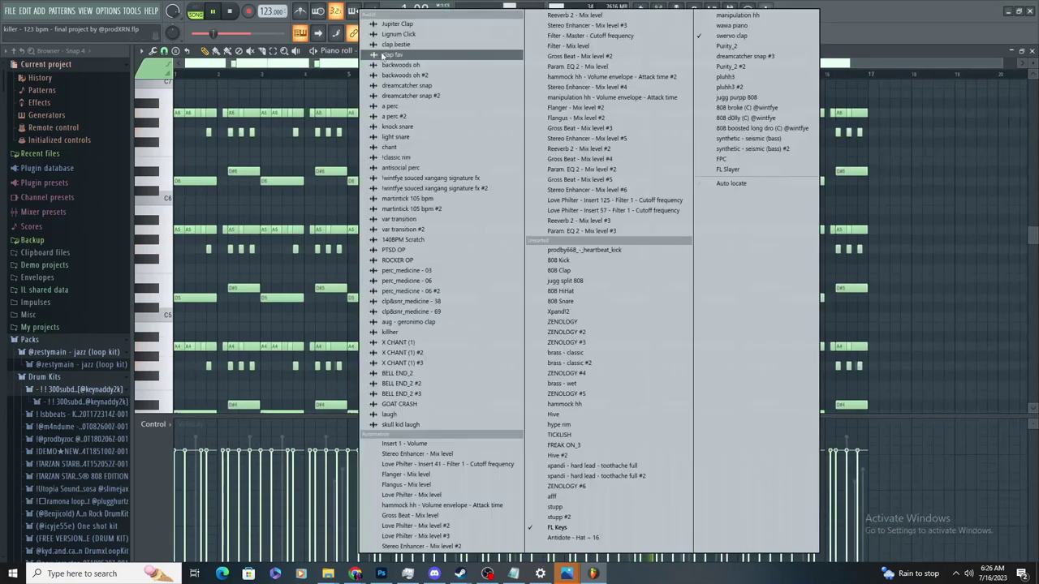
{"action": "left_click", "coordinate": [728, 65]}
{"action": "key", "text": "F5"}
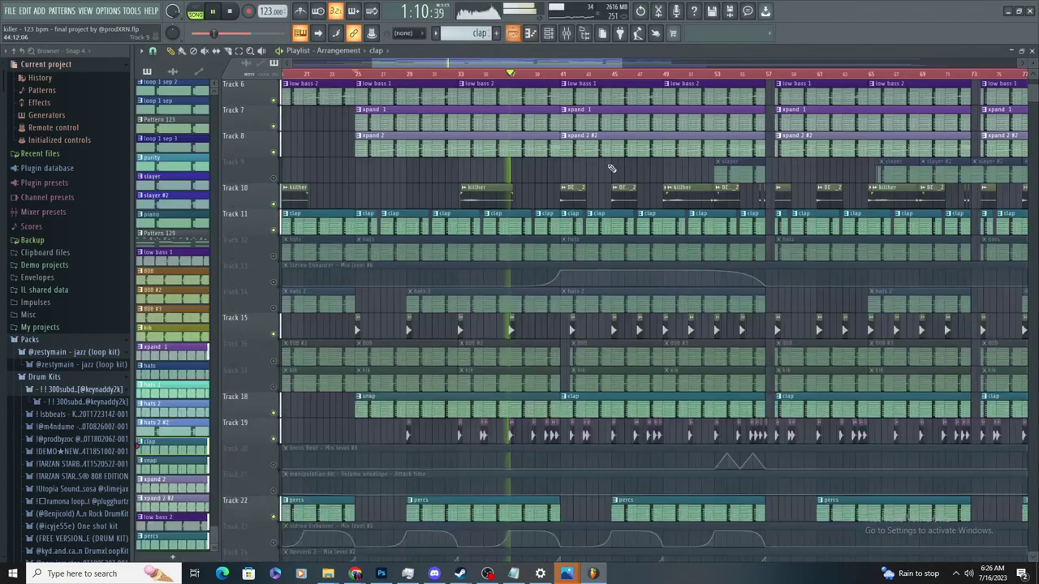
{"action": "double_click", "coordinate": [569, 221]}
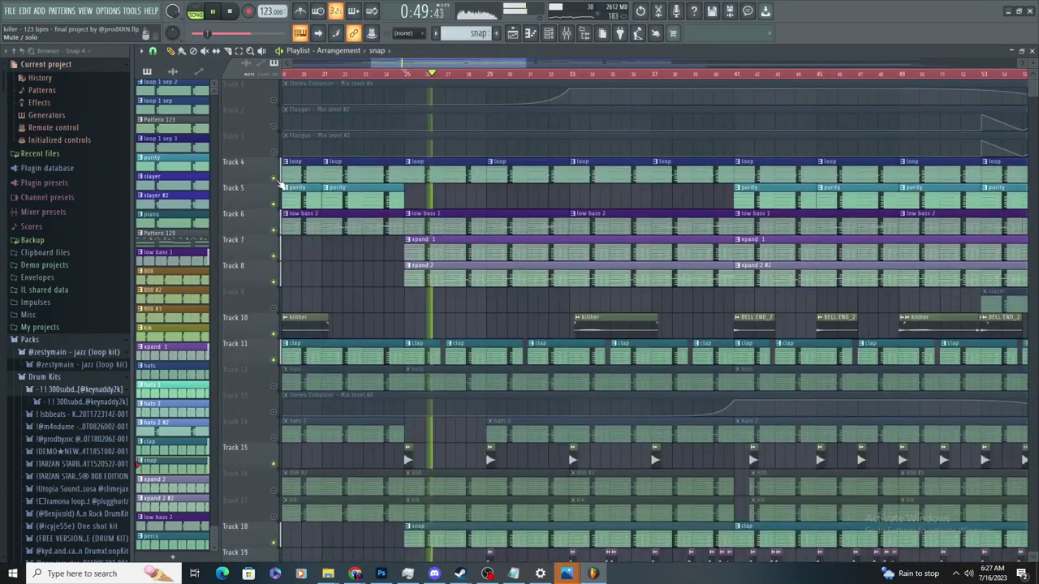
Solo the Track 4 loop, play it with the Stereo Enhancer - Mix level #5 automation on Track 23, and view the mixer
{"action": "left_click", "coordinate": [274, 180], "text": "ctrl"}
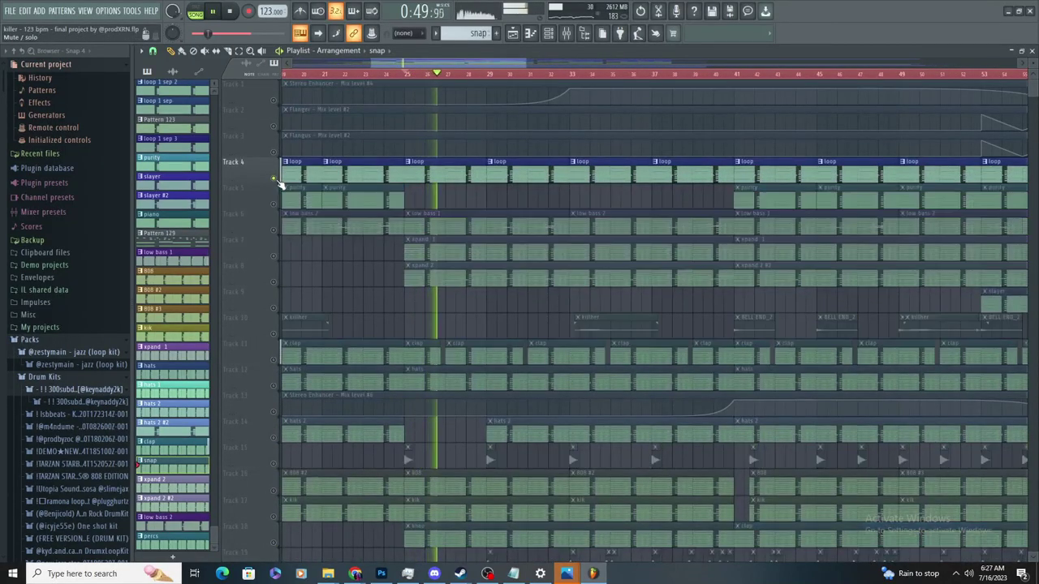
{"action": "scroll", "coordinate": [614, 285], "scroll_direction": "down", "scroll_amount": 5}
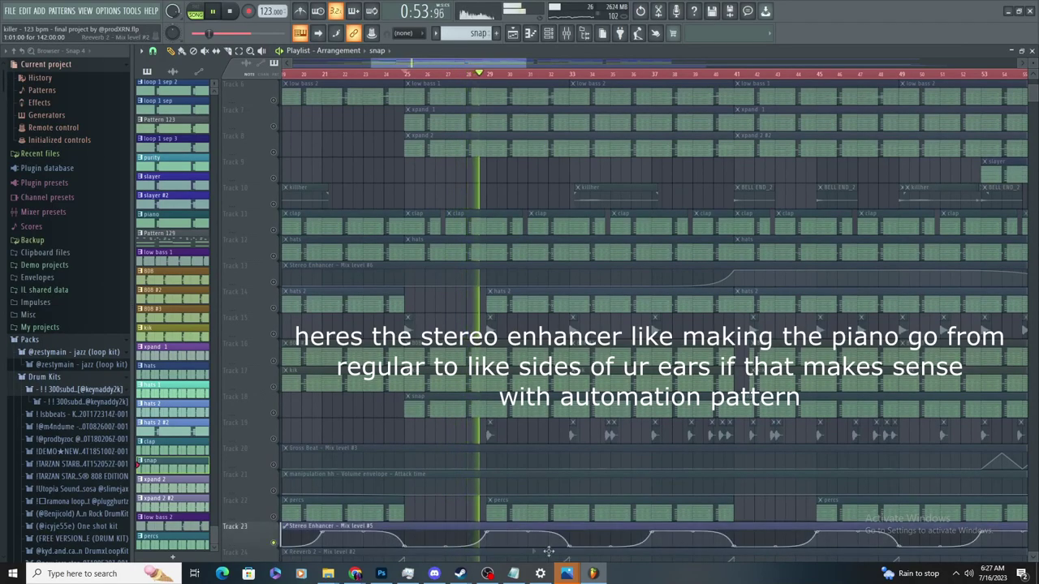
{"action": "scroll", "coordinate": [550, 243], "scroll_direction": "up", "scroll_amount": 3}
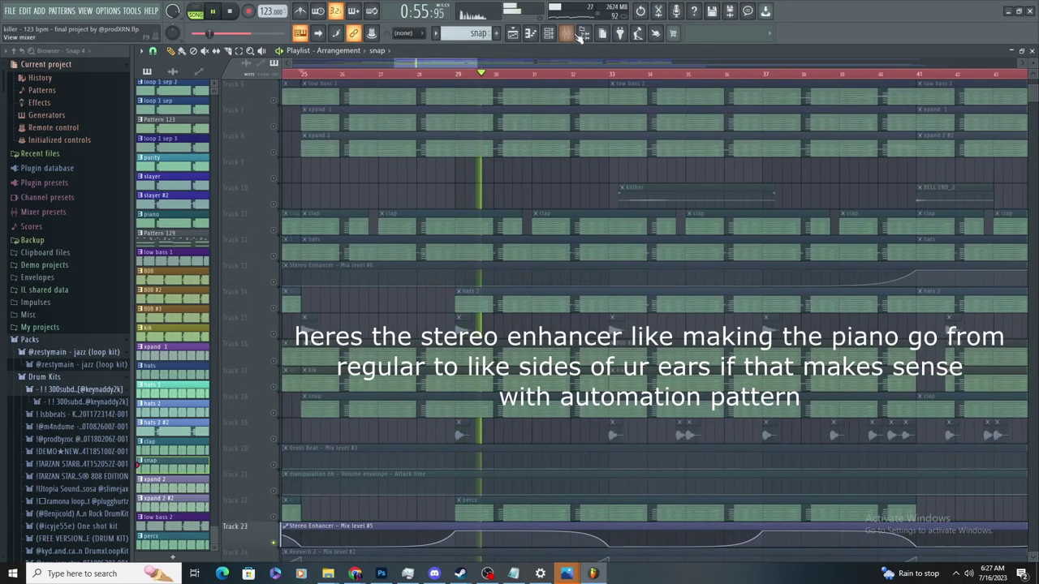
{"action": "left_click", "coordinate": [578, 39]}
{"action": "left_click", "coordinate": [578, 39]}
Play the full song with every track active and examine the whole arrangement's layout
{"action": "scroll", "coordinate": [297, 415], "scroll_direction": "down", "scroll_amount": 3}
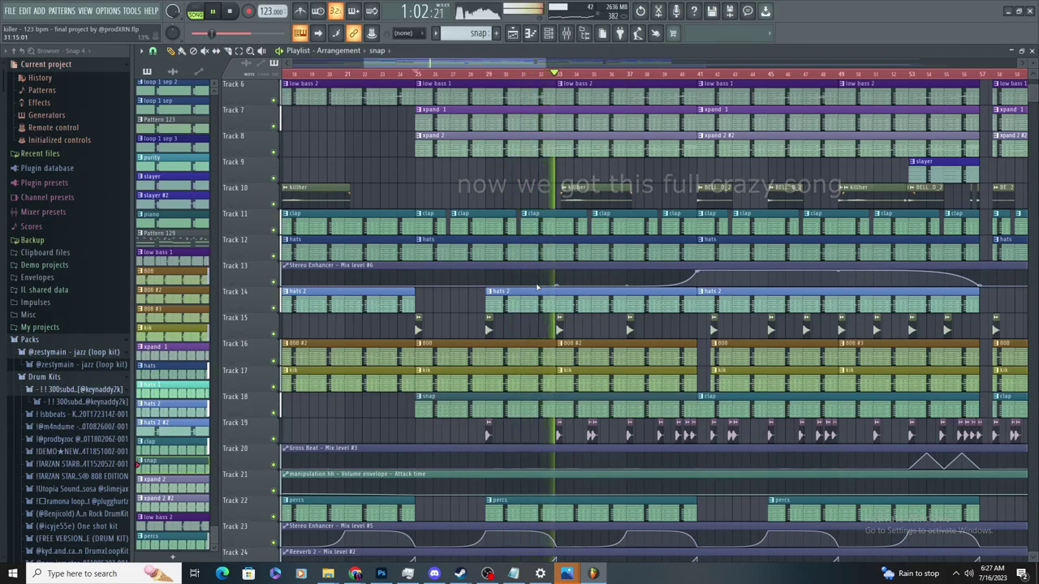
{"action": "scroll", "coordinate": [541, 286], "scroll_direction": "down", "scroll_amount": 5}
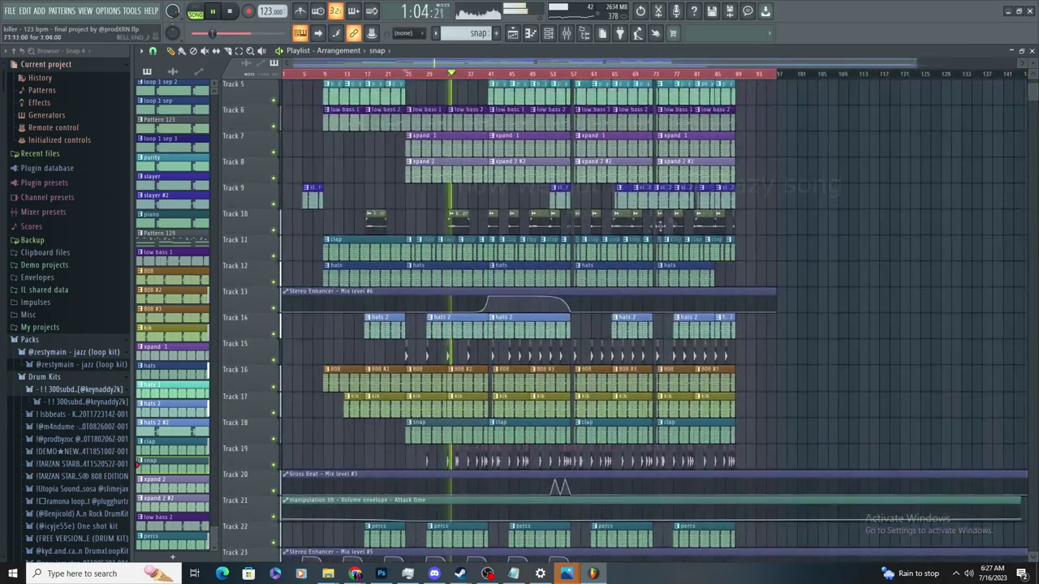
{"action": "scroll", "coordinate": [778, 198], "scroll_direction": "up", "scroll_amount": 4}
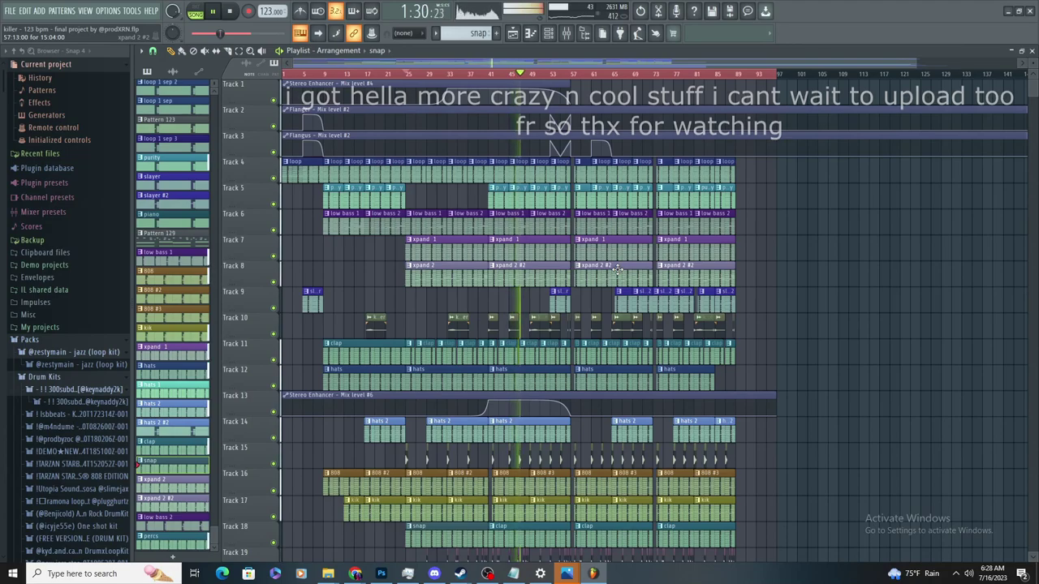
{"action": "scroll", "coordinate": [1034, 84], "scroll_direction": "down", "scroll_amount": 3}
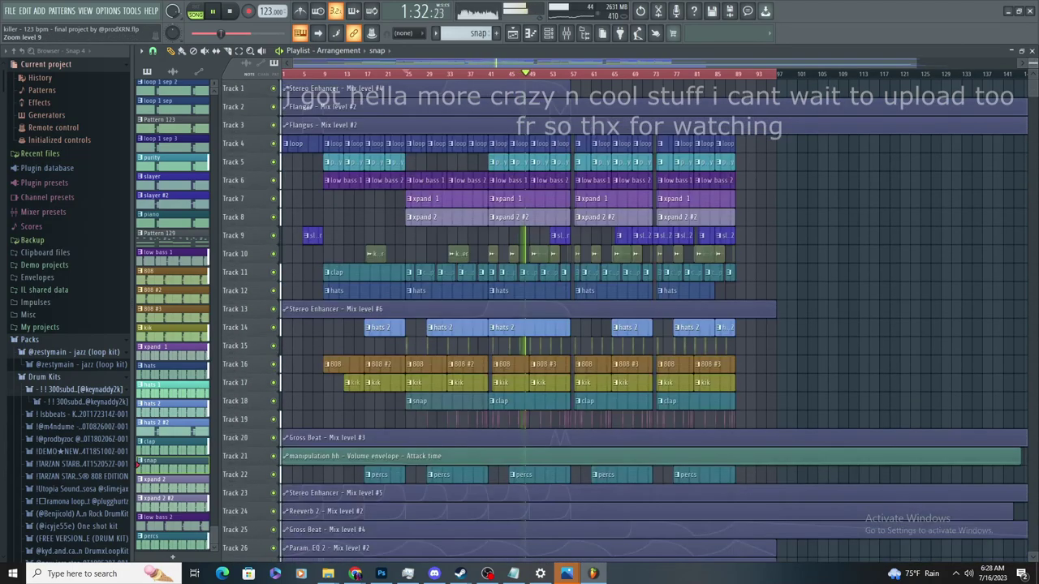
{"action": "scroll", "coordinate": [1034, 81], "scroll_direction": "down", "scroll_amount": 3}
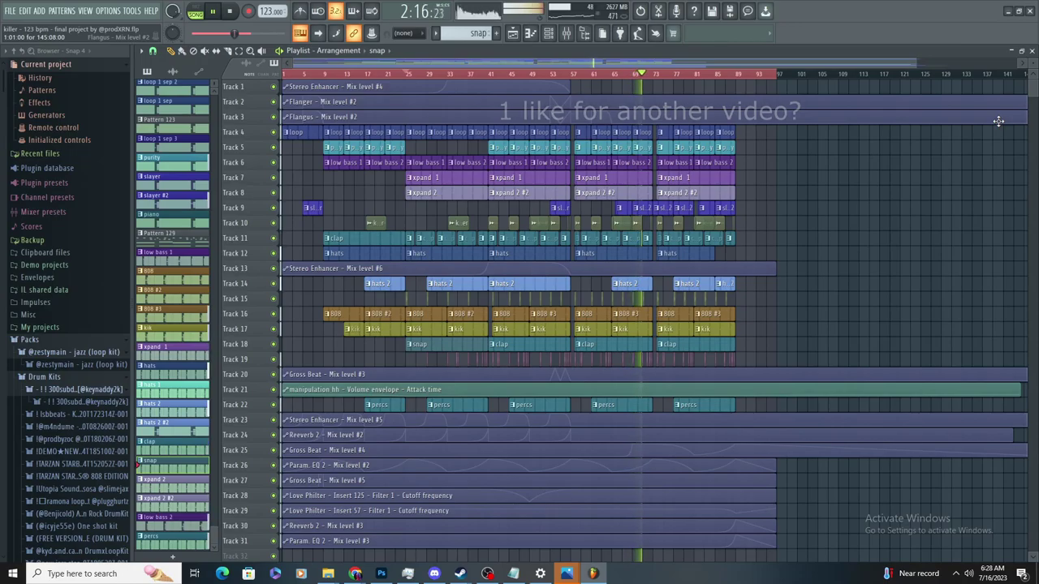
Examine the arrangement's last section from bar 65 to its end across the melody and drum tracks during playback
{"action": "scroll", "coordinate": [998, 121], "scroll_direction": "up", "scroll_amount": 3}
{"action": "scroll", "coordinate": [998, 120], "scroll_direction": "up", "scroll_amount": 3}
{"action": "scroll", "coordinate": [637, 382], "scroll_direction": "up", "scroll_amount": 2}
{"action": "scroll", "coordinate": [637, 382], "scroll_direction": "up", "scroll_amount": 2}
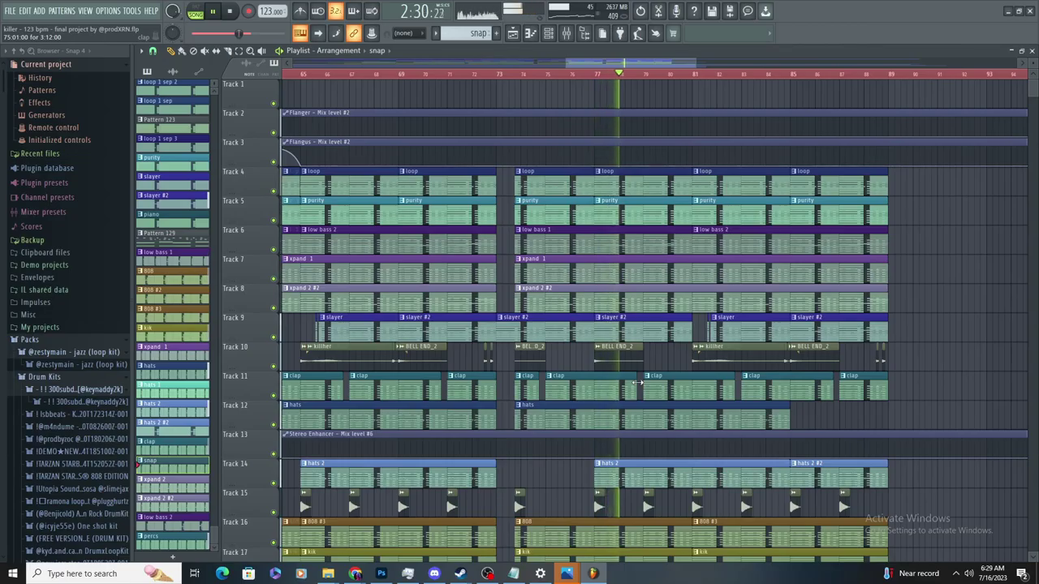
{"action": "scroll", "coordinate": [1033, 103], "scroll_direction": "down", "scroll_amount": 6}
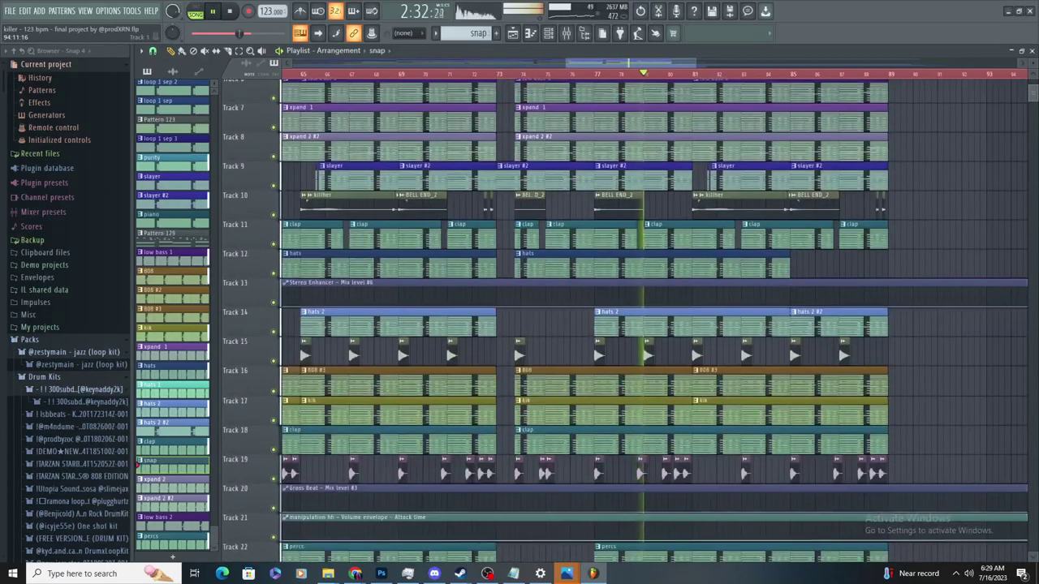
{"action": "scroll", "coordinate": [654, 321], "scroll_direction": "up", "scroll_amount": 4}
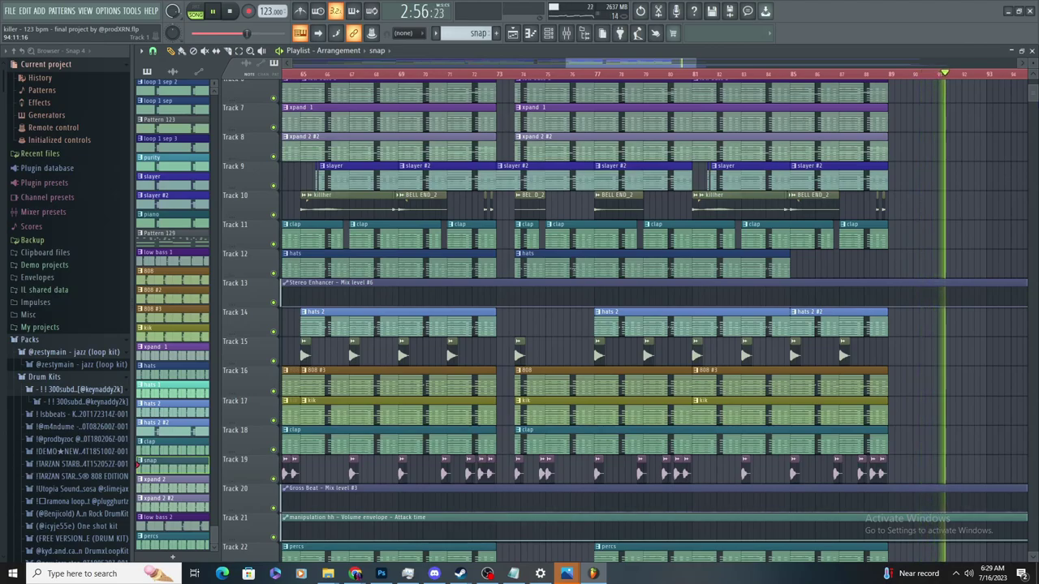
Stop the song playback and save the project
{"action": "scroll", "coordinate": [937, 245], "scroll_direction": "down", "scroll_amount": 2}
{"action": "scroll", "coordinate": [938, 245], "scroll_direction": "down", "scroll_amount": 2}
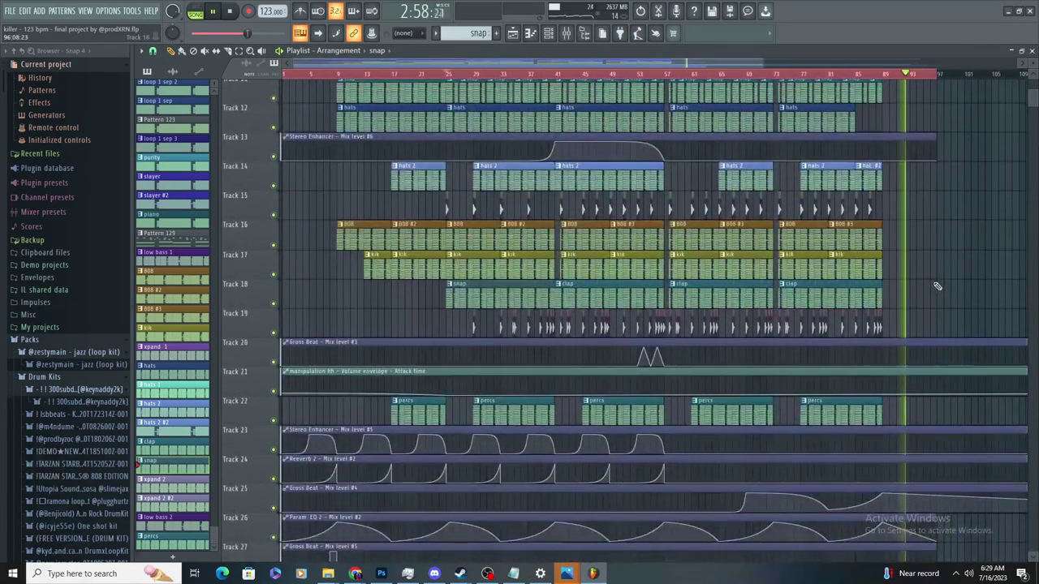
{"action": "scroll", "coordinate": [945, 276], "scroll_direction": "down", "scroll_amount": 3}
{"action": "scroll", "coordinate": [957, 268], "scroll_direction": "up", "scroll_amount": 6}
{"action": "key", "text": "space"}
{"action": "left_click", "coordinate": [10, 11]}
{"action": "left_click", "coordinate": [19, 61]}
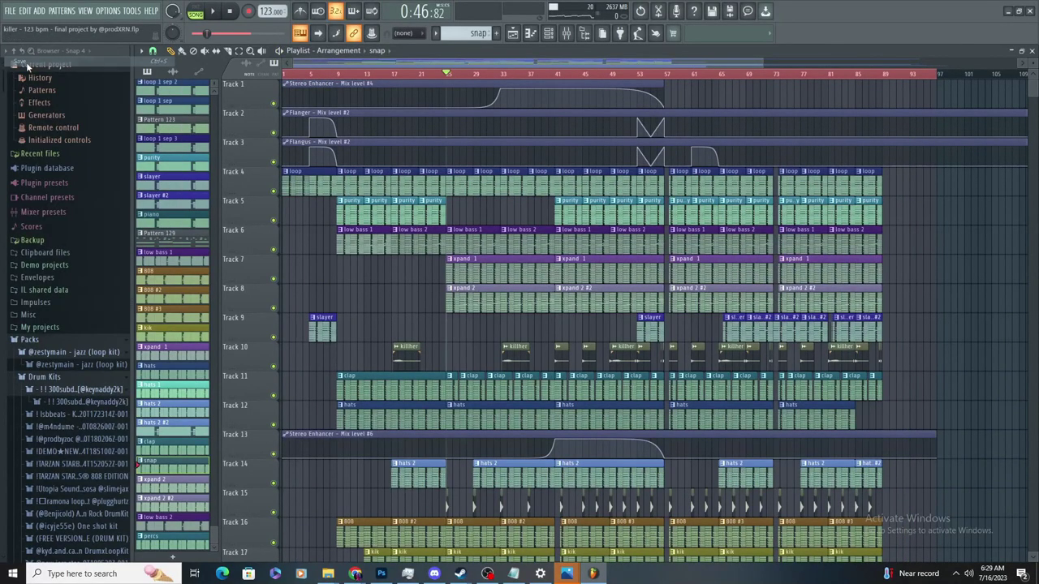
{"action": "scroll", "coordinate": [625, 228], "scroll_direction": "down", "scroll_amount": 1}
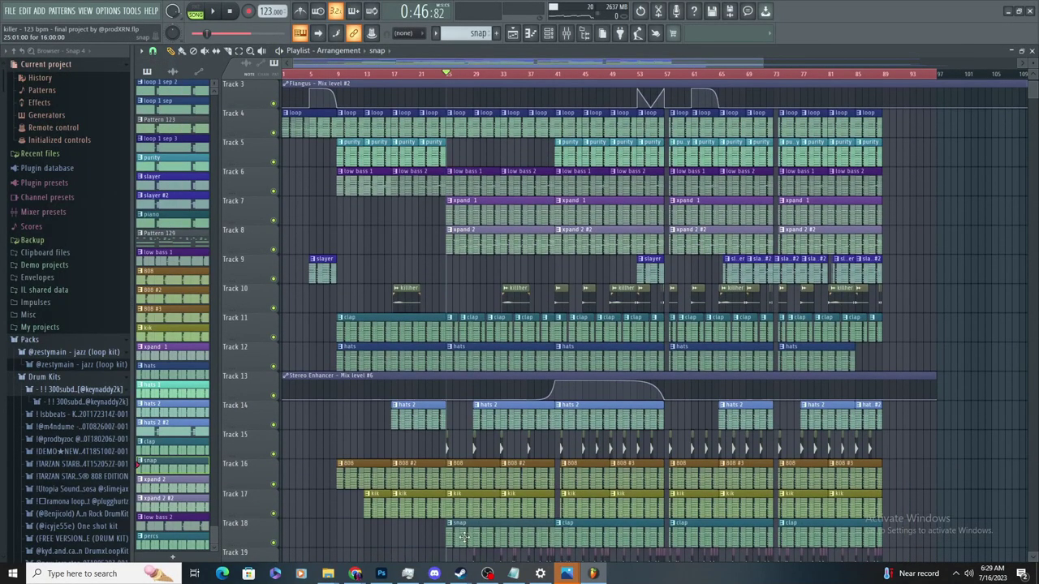
{"action": "left_click", "coordinate": [487, 574]}
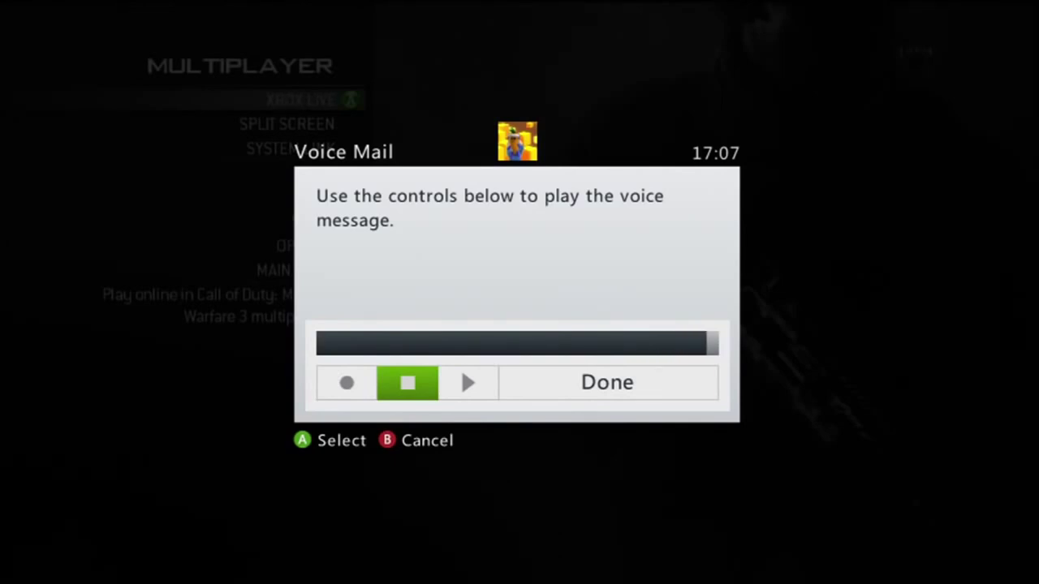
{"action": "key", "text": "Return"}
{"action": "key", "text": "Return"}
{"action": "key", "text": "Return"}
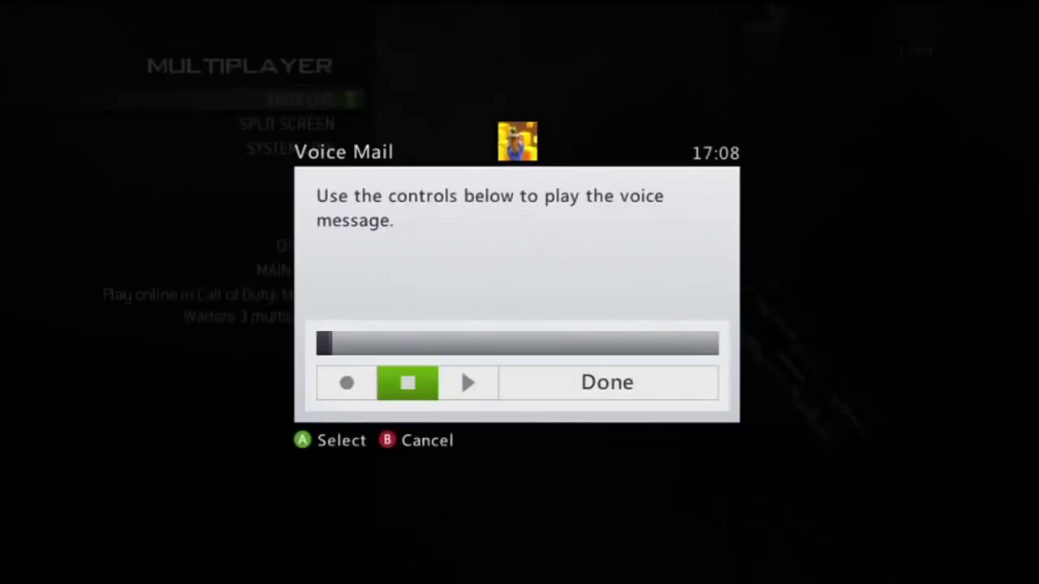